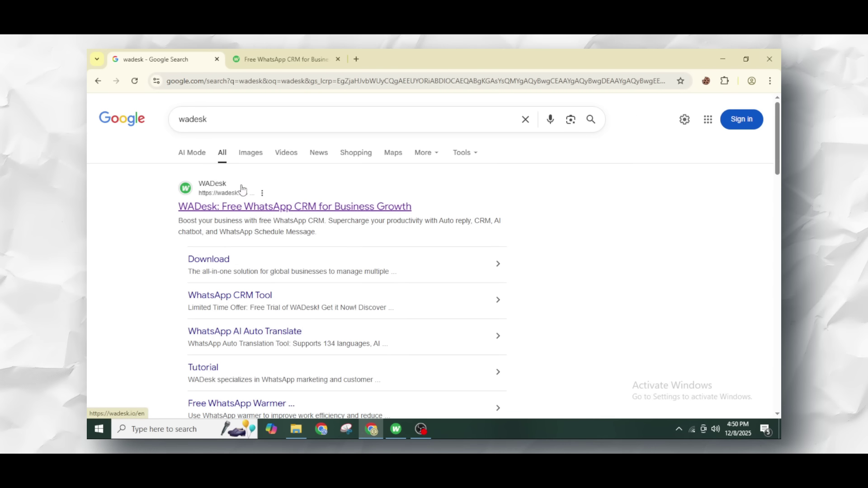
# - Go from the WADesk search result, through its homepage, to the wadesk.io download page
pyautogui.click(253, 207)
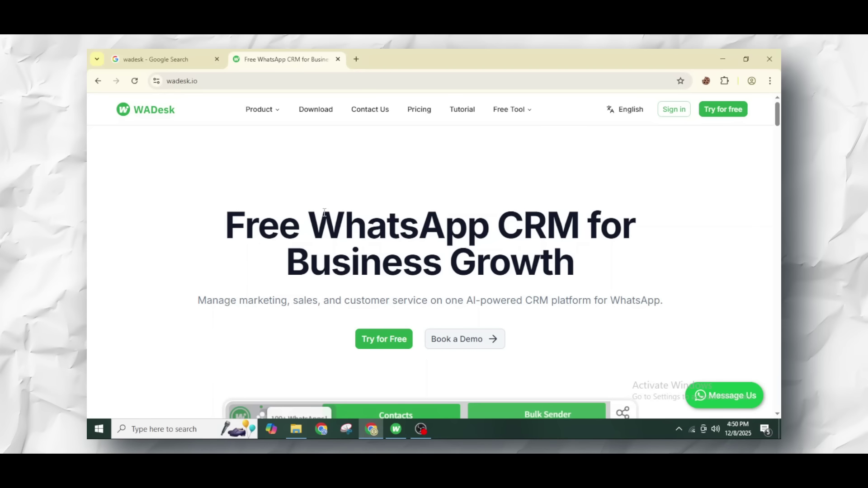
pyautogui.scroll(-2, 323, 289)
pyautogui.scroll(-10, 323, 290)
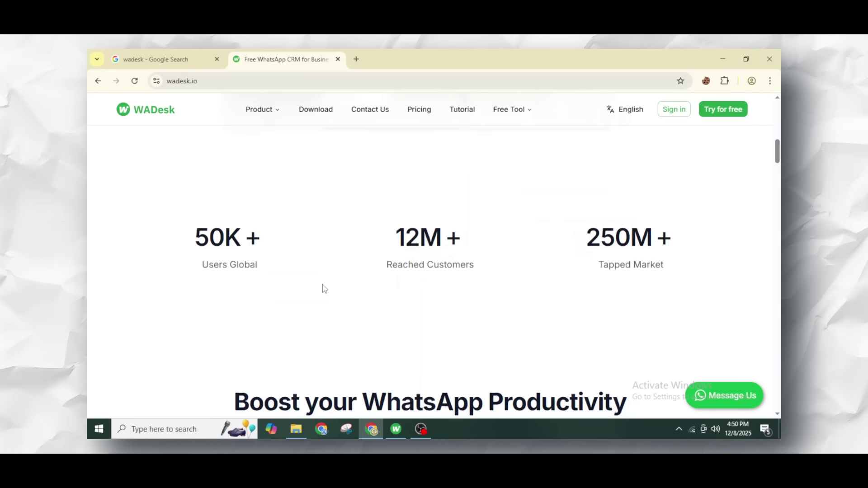
pyautogui.scroll(15, 333, 149)
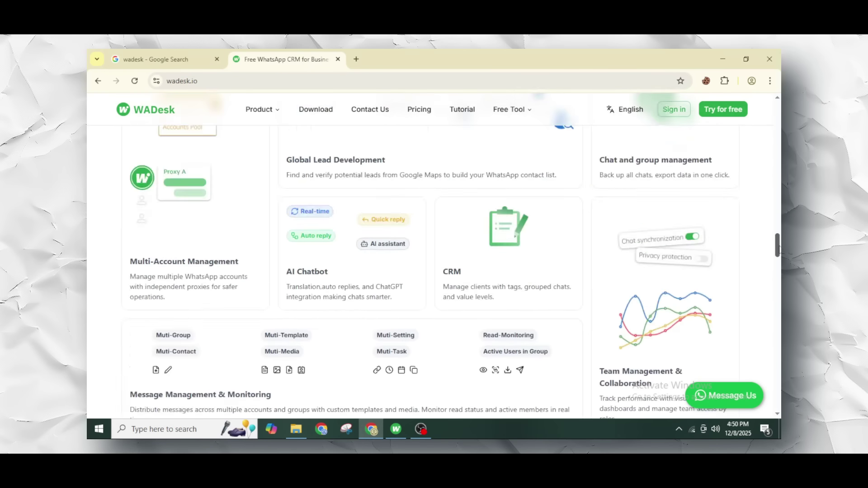
pyautogui.click(314, 111)
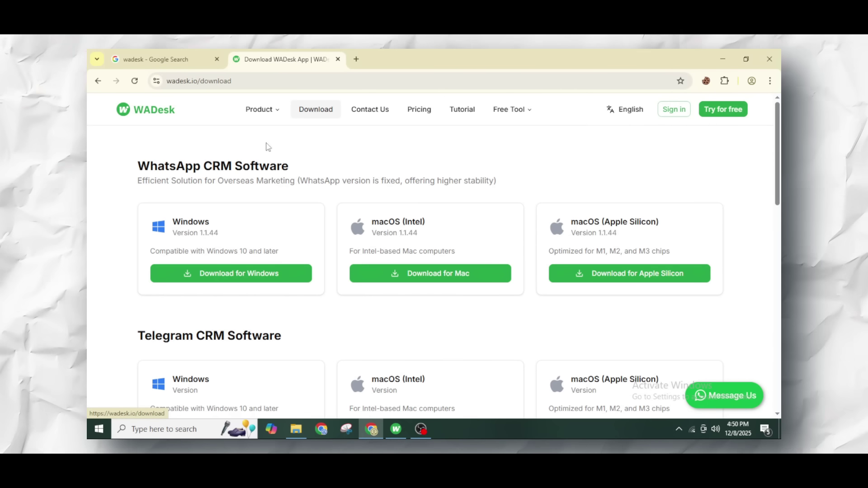
# - Highlight the WhatsApp CRM Software heading, the Intel and Apple Silicon macOS builds, and the M1/M2/M3 note
pyautogui.moveTo(137, 165); pyautogui.dragTo(312, 171)
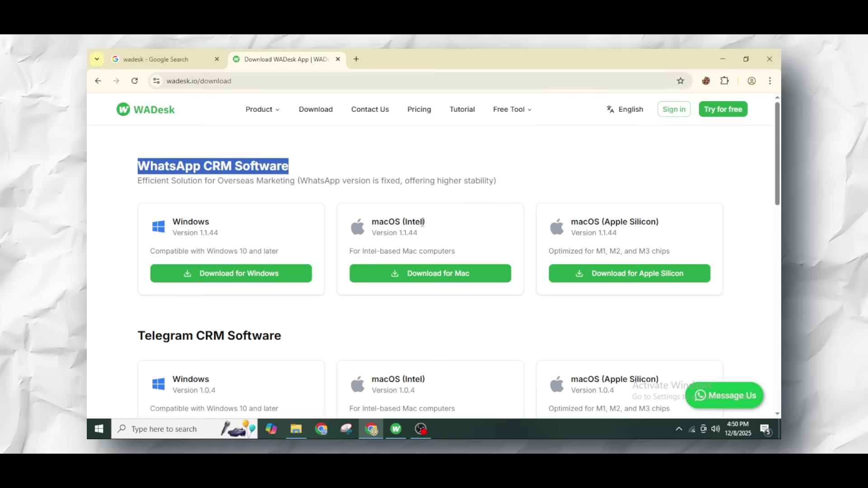
pyautogui.moveTo(423, 222); pyautogui.dragTo(397, 222)
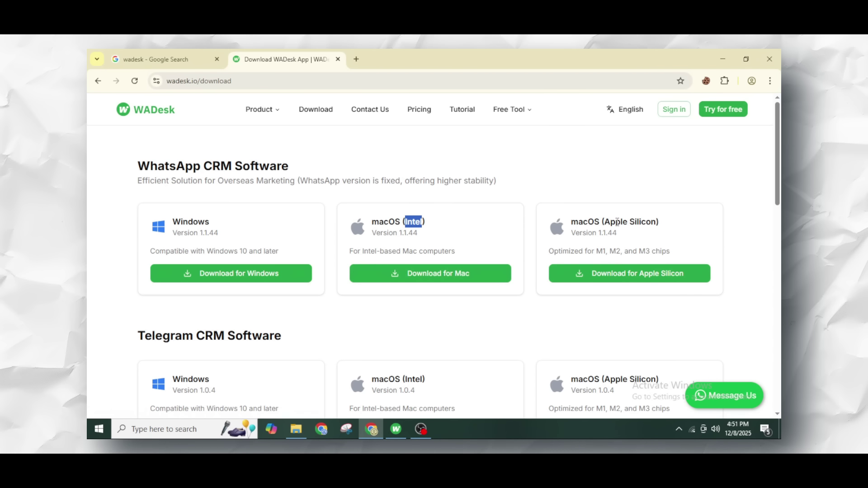
pyautogui.moveTo(606, 222); pyautogui.dragTo(651, 222)
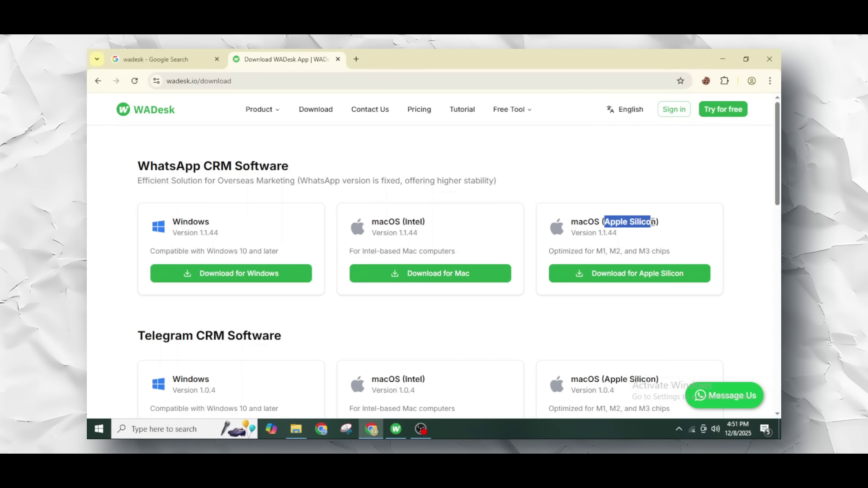
pyautogui.moveTo(597, 254); pyautogui.dragTo(670, 254)
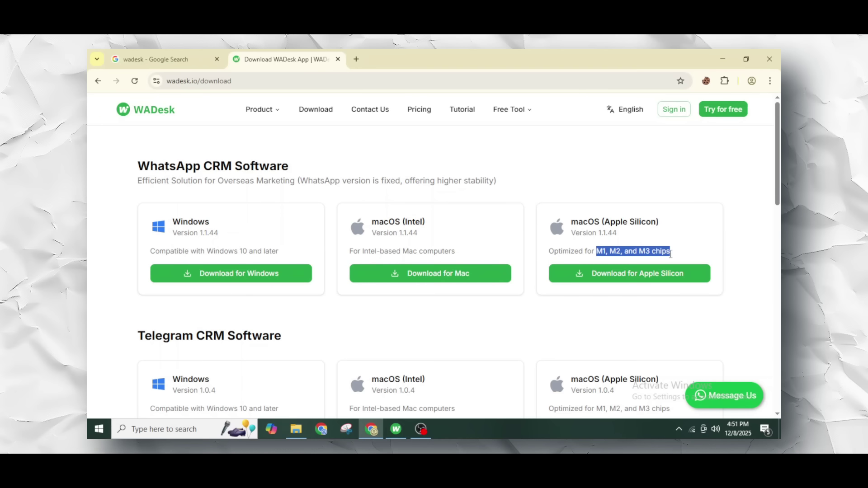
pyautogui.click(744, 253)
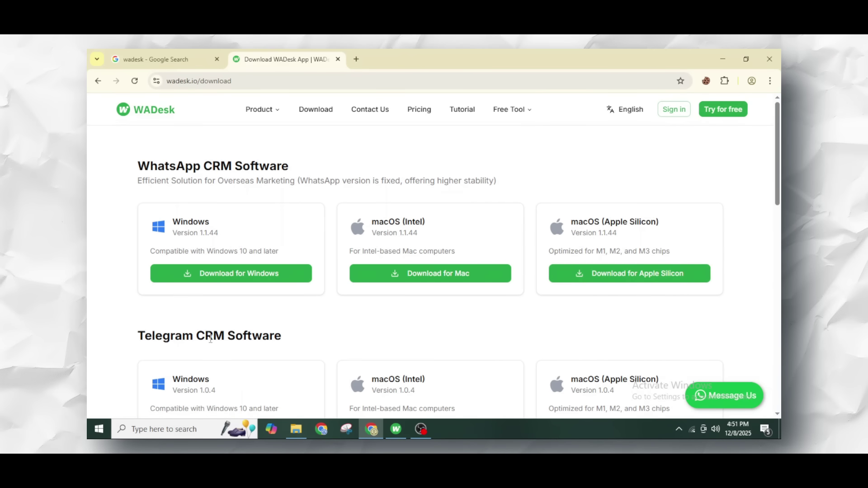
# - Review the Telegram and LINE CRM download cards, then highlight the WhatsApp CRM Software heading again
pyautogui.scroll(-2, 226, 333)
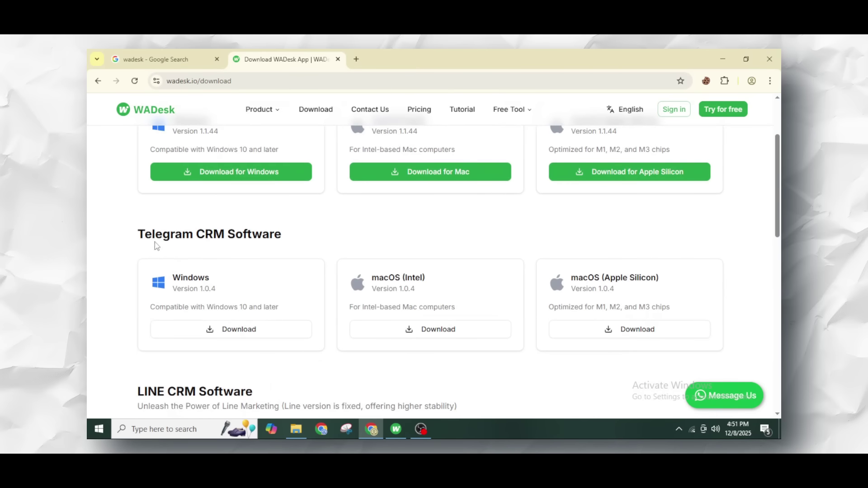
pyautogui.moveTo(139, 234); pyautogui.dragTo(318, 237)
pyautogui.scroll(-3, 250, 311)
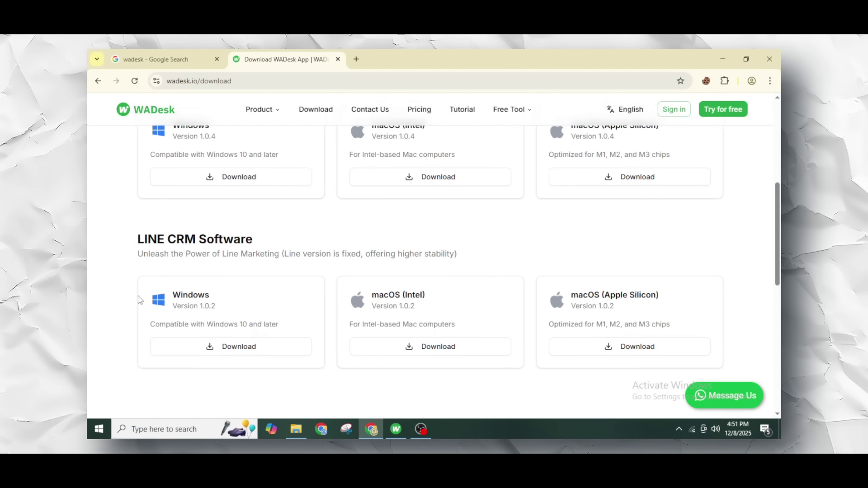
pyautogui.scroll(5, 470, 291)
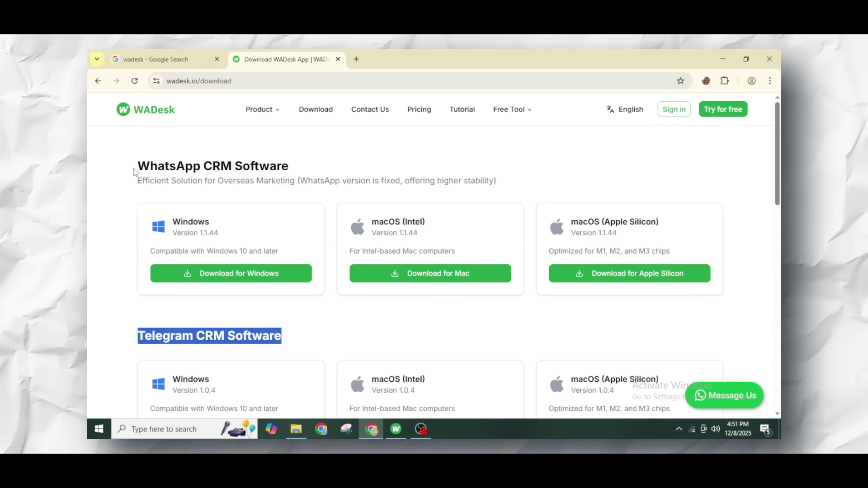
pyautogui.moveTo(134, 171); pyautogui.dragTo(291, 169)
pyautogui.click(289, 170)
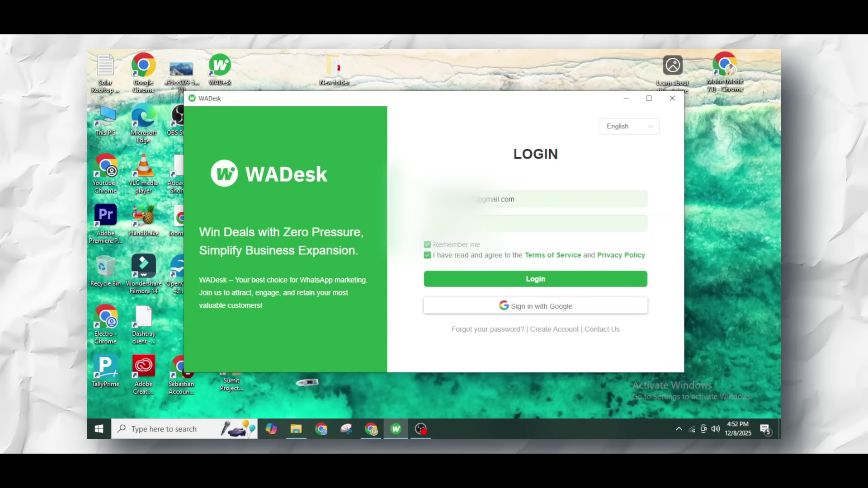
# - Log in to WADesk and let the linked WhatsApp Business chat list load
pyautogui.click(505, 284)
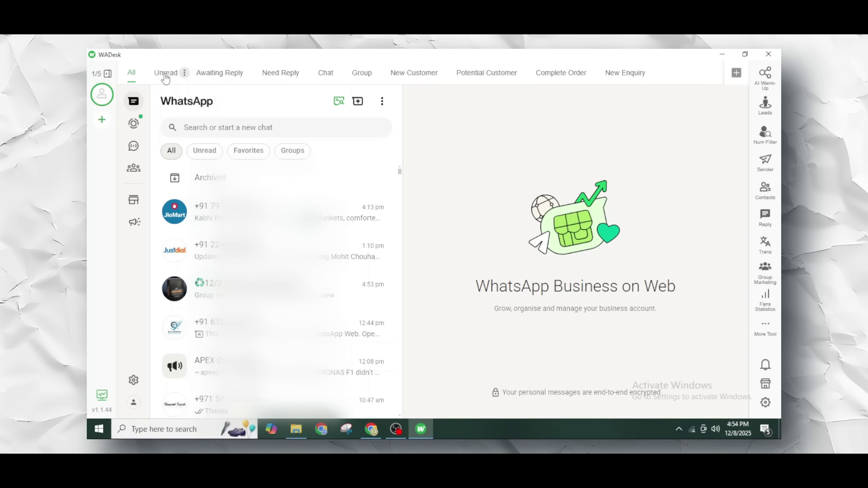
# - View the Unread chats, then bring up the Chat Filter Management window
pyautogui.click(166, 75)
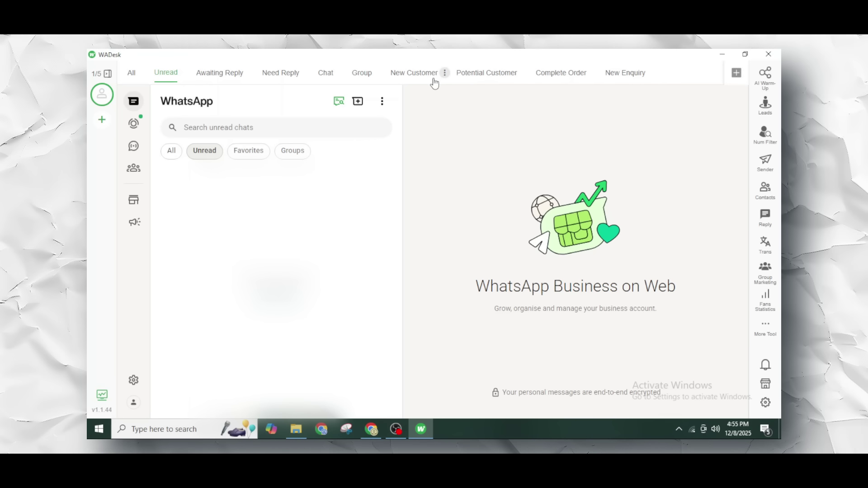
pyautogui.click(736, 73)
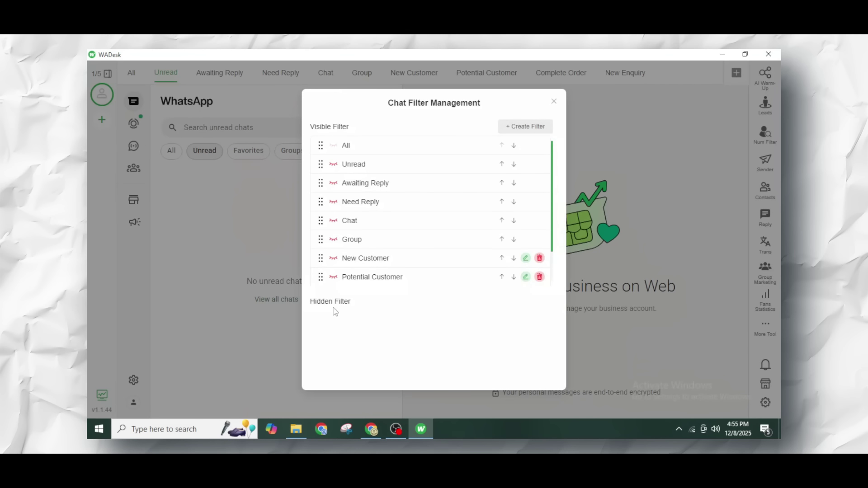
# - Create a chat filter named 'Not Interested' and close the filter manager
pyautogui.click(536, 132)
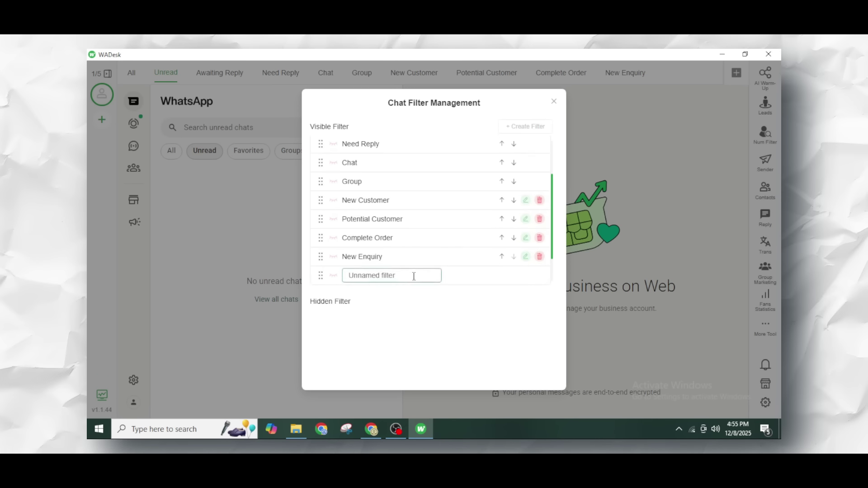
pyautogui.tripleClick(413, 276)
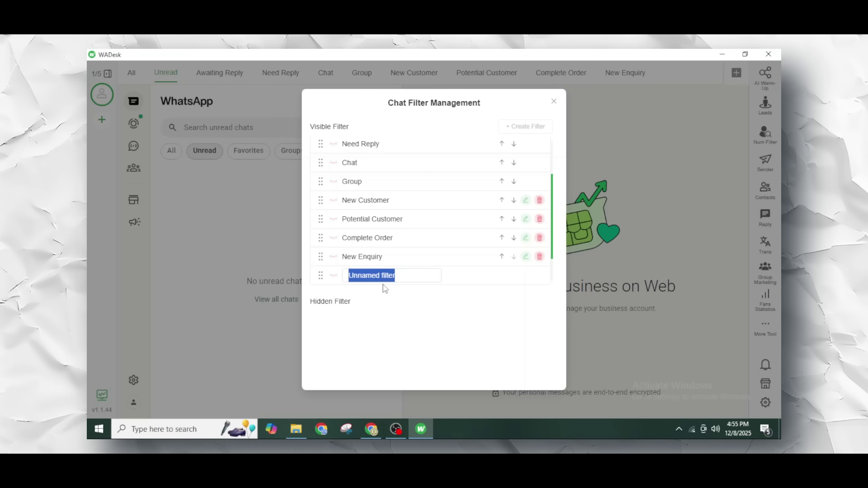
pyautogui.write('Not In')
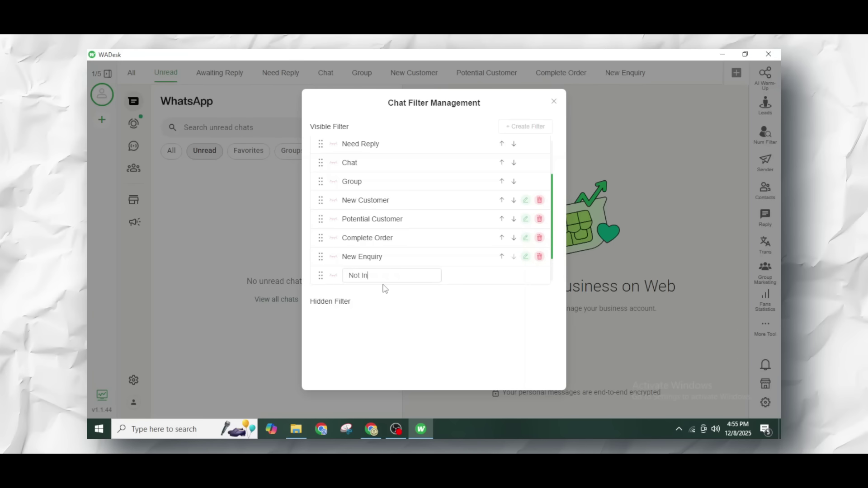
pyautogui.write('terested')
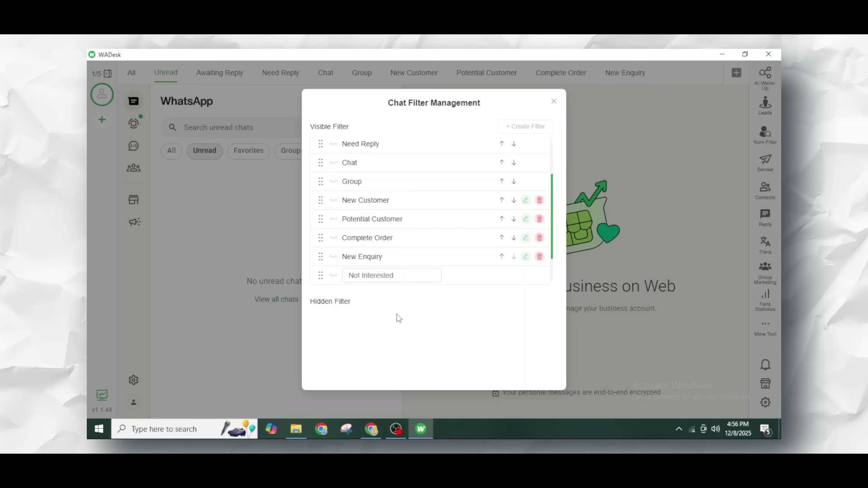
pyautogui.click(397, 317)
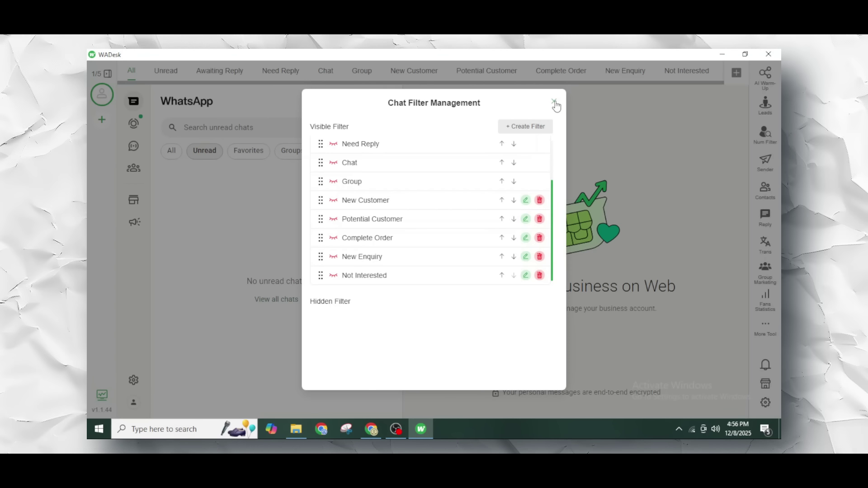
pyautogui.click(554, 101)
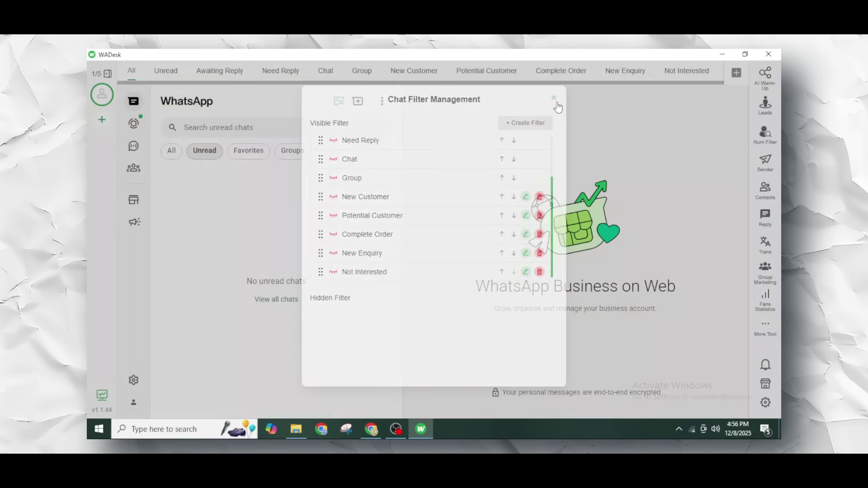
# - On the Not Interested tab, switch to all chats and open the top conversation
pyautogui.click(683, 73)
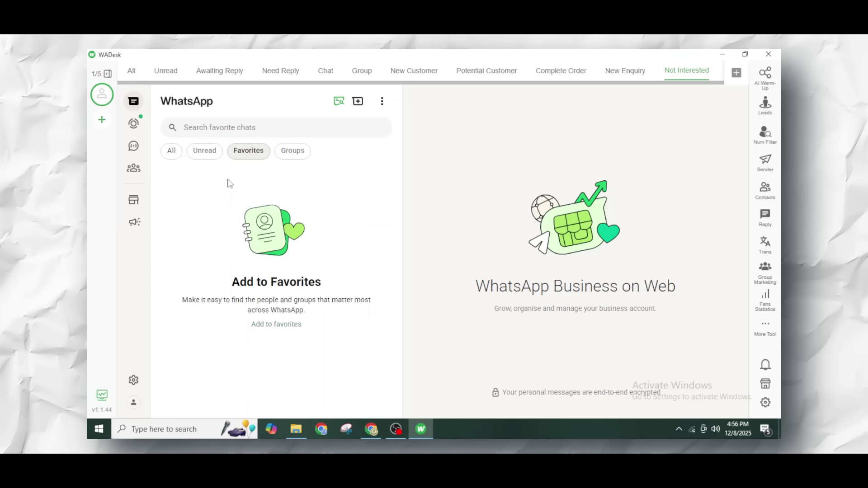
pyautogui.click(168, 152)
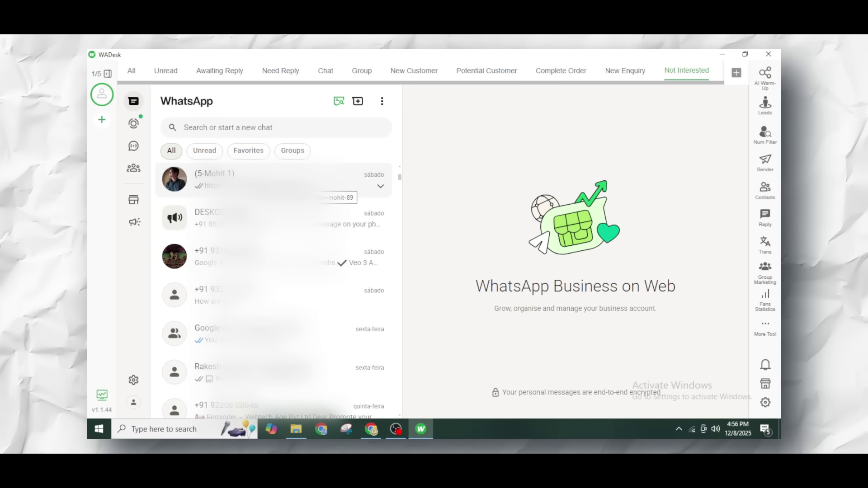
pyautogui.click(325, 187)
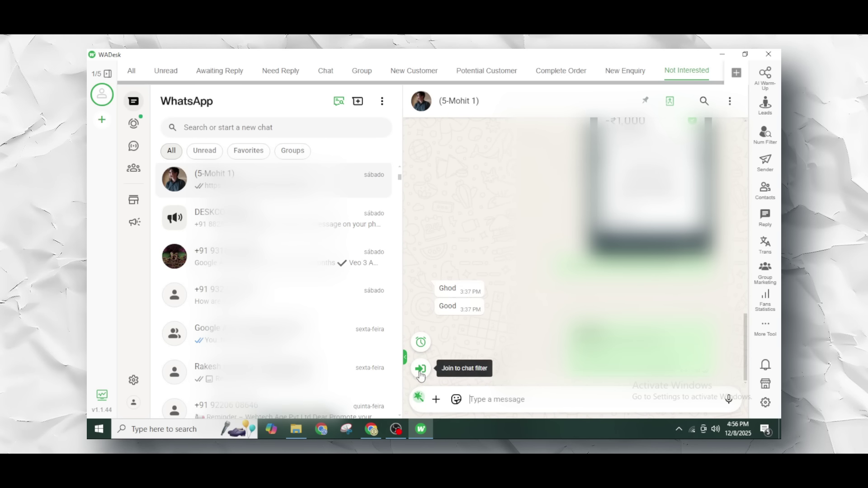
# - Move the open conversation from the New Enquiry filter to Not Interested
pyautogui.click(420, 370)
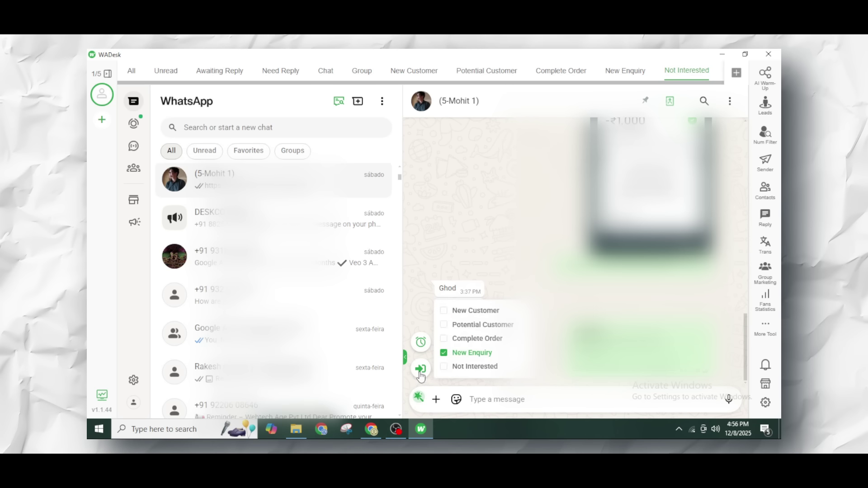
pyautogui.click(443, 353)
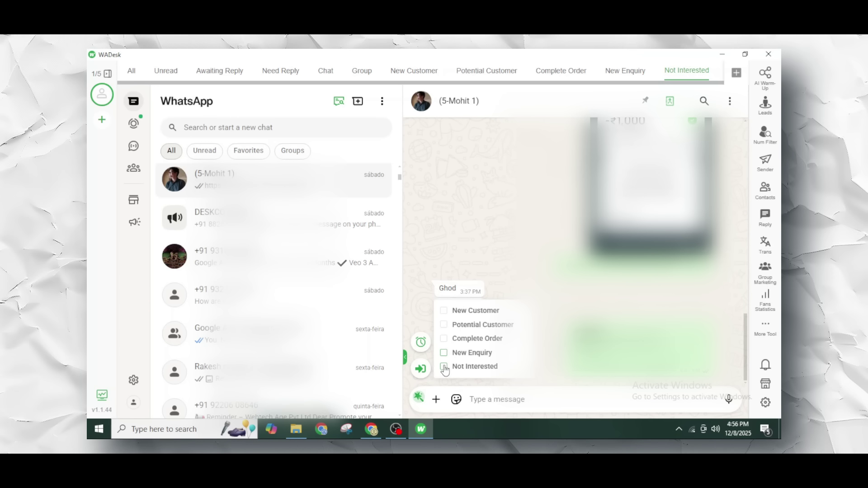
pyautogui.click(444, 366)
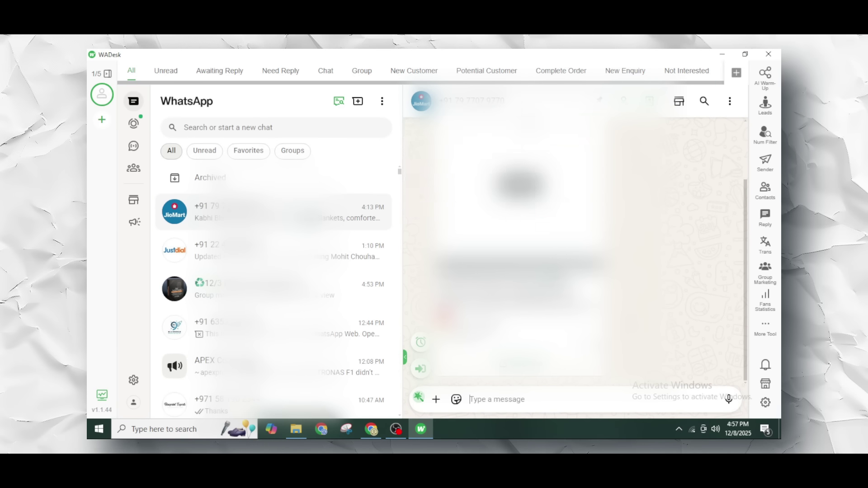
pyautogui.moveTo(682, 75)
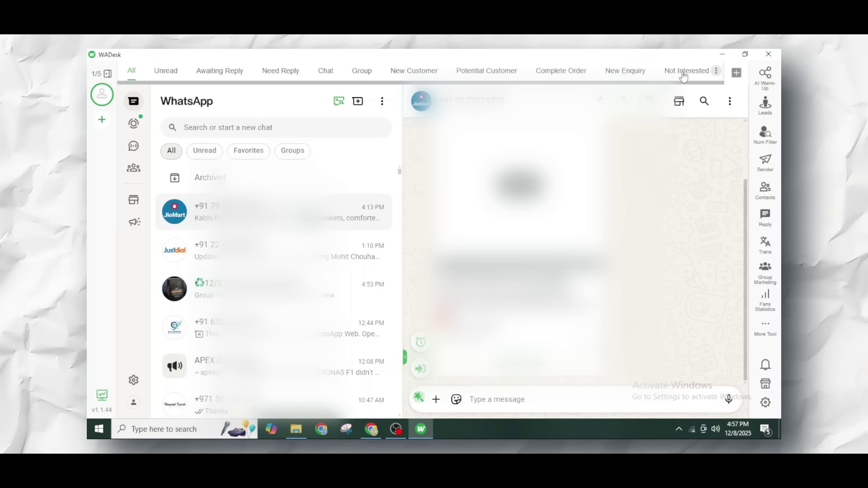
# - Switch to the Not Interested tab to see its single assigned conversation
pyautogui.click(682, 75)
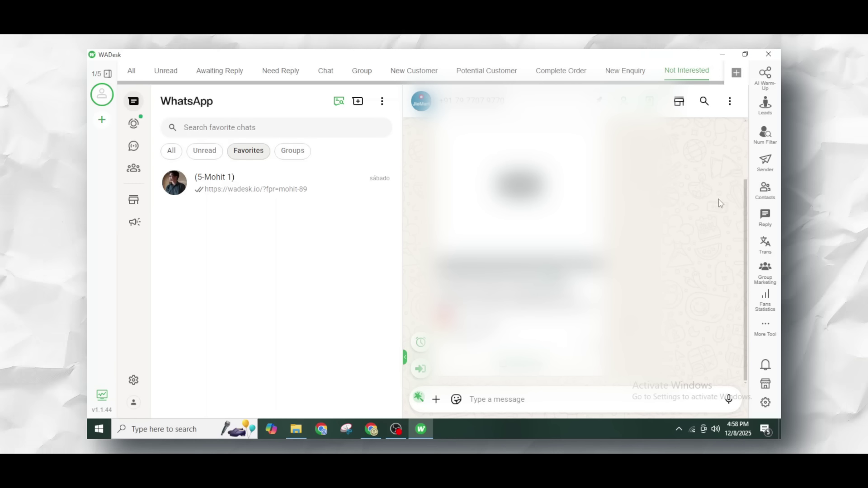
# - Go to GMap Leads from the right sidebar, showing an empty table with search count 100
pyautogui.click(765, 114)
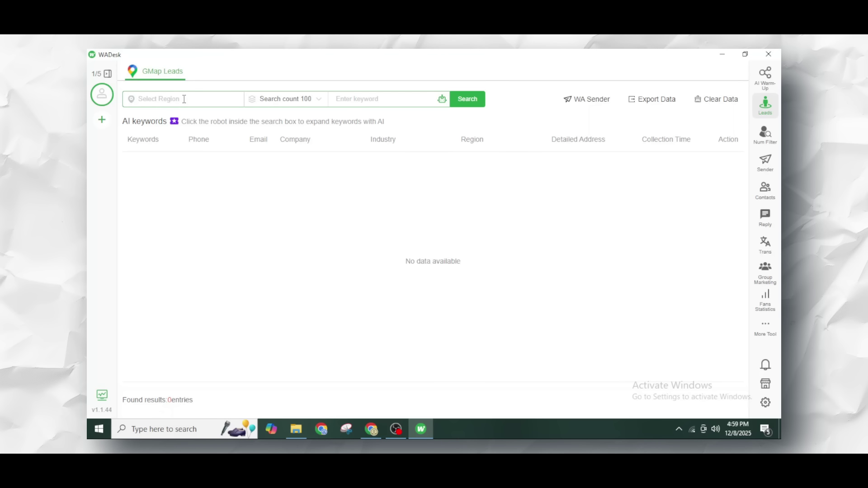
# - Set the lead search region to India / Rajasthan / Jaipur, keeping search count at 100
pyautogui.click(182, 98)
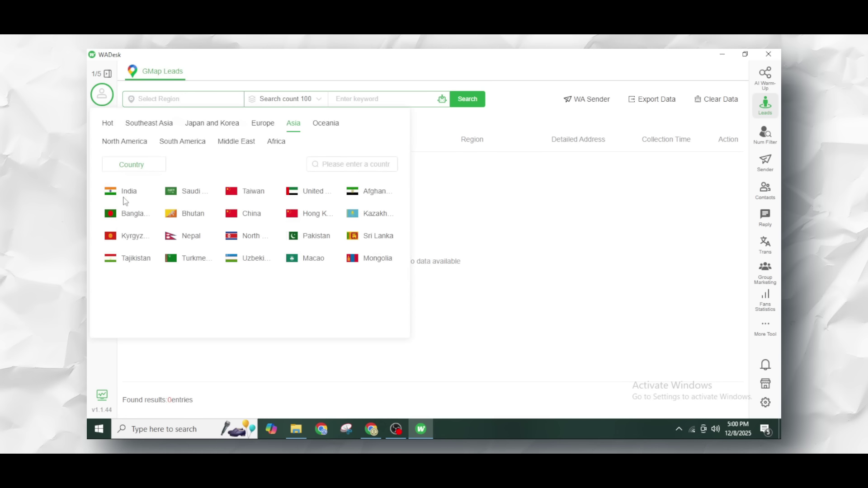
pyautogui.click(125, 194)
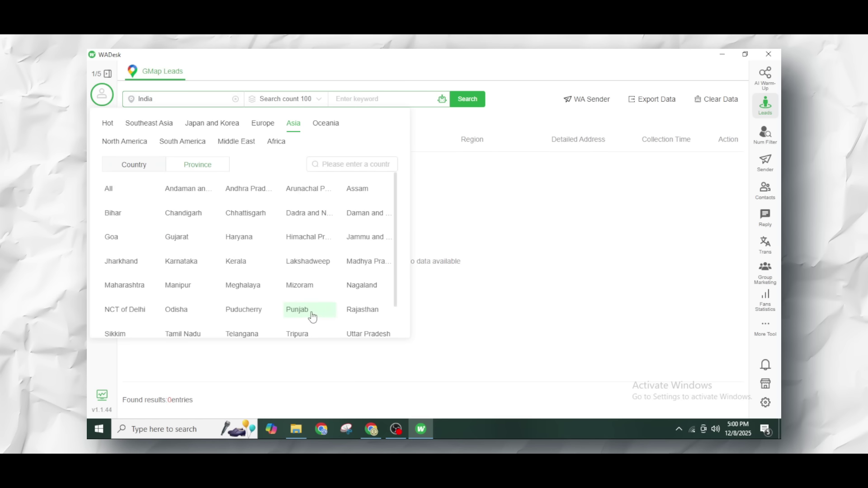
pyautogui.click(363, 309)
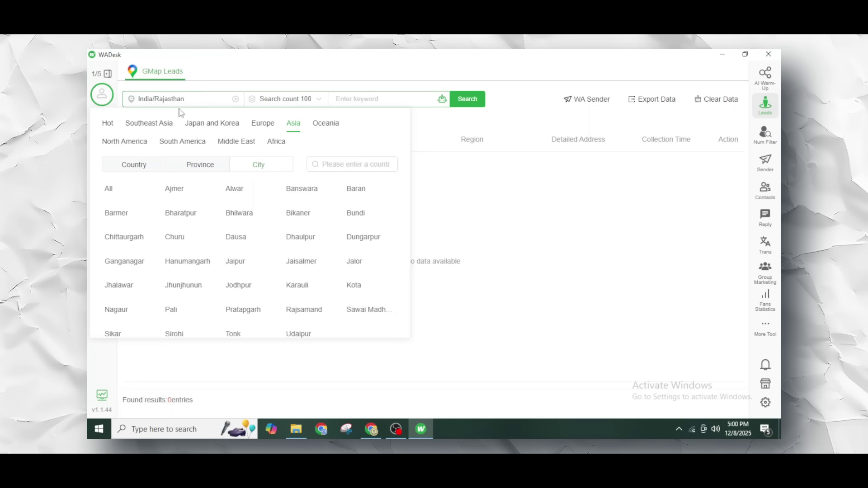
pyautogui.click(235, 262)
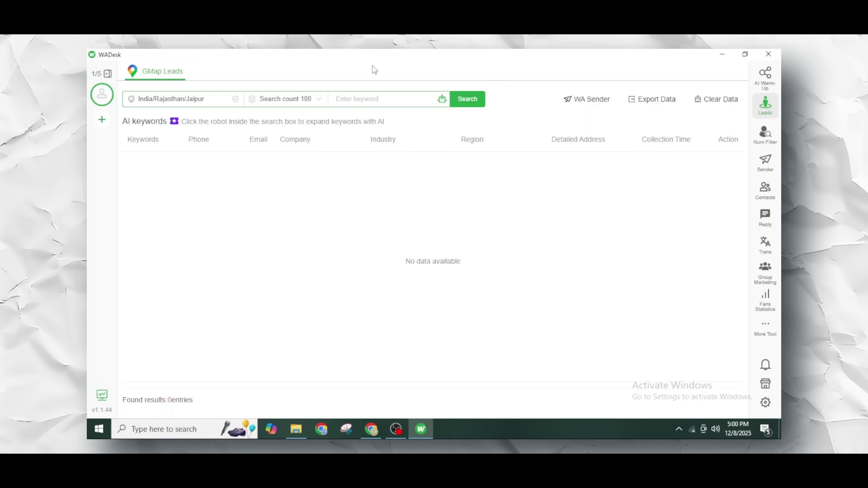
pyautogui.click(311, 108)
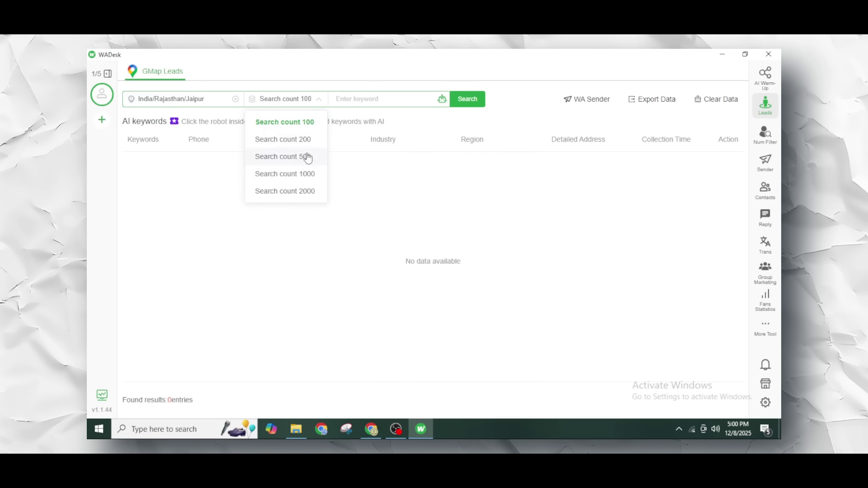
# - Search GMap Leads for the pasted keyword 'Restaurant in Vaishali nagar', returning 22 Jaipur leads
pyautogui.click(359, 99)
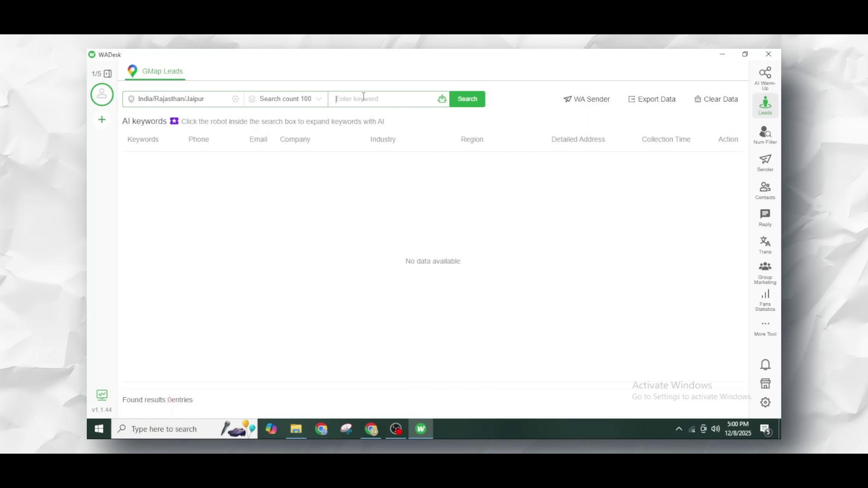
pyautogui.write('Restaurant in Vaishali nagar')
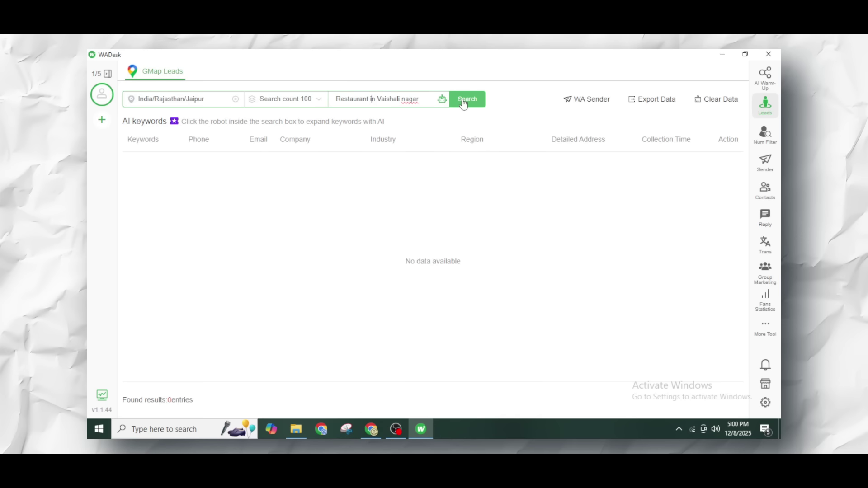
pyautogui.click(463, 101)
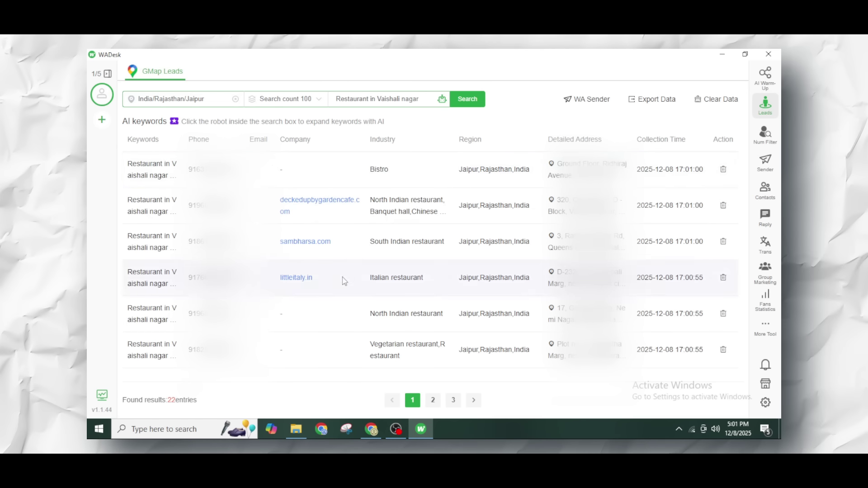
pyautogui.scroll(-3, 342, 278)
pyautogui.scroll(3, 343, 277)
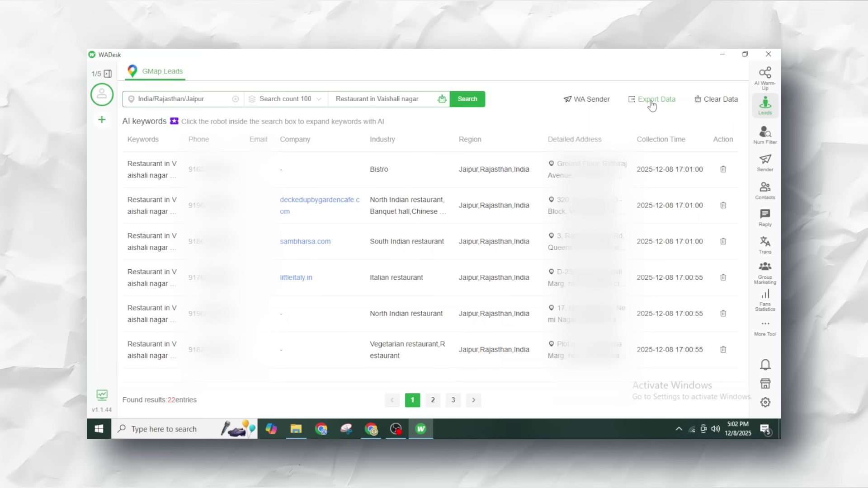
pyautogui.click(651, 103)
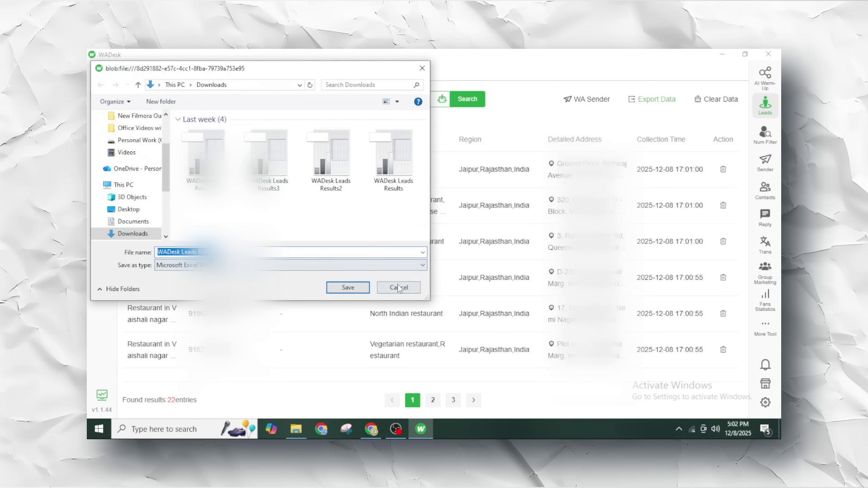
pyautogui.click(400, 286)
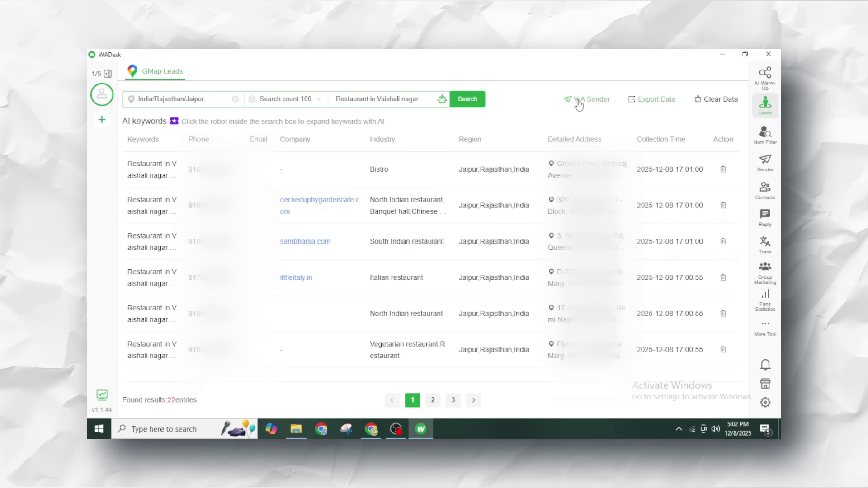
# - Send the gathered leads to a new WA Sender task titled 'Testing Service Pitch'
pyautogui.click(583, 100)
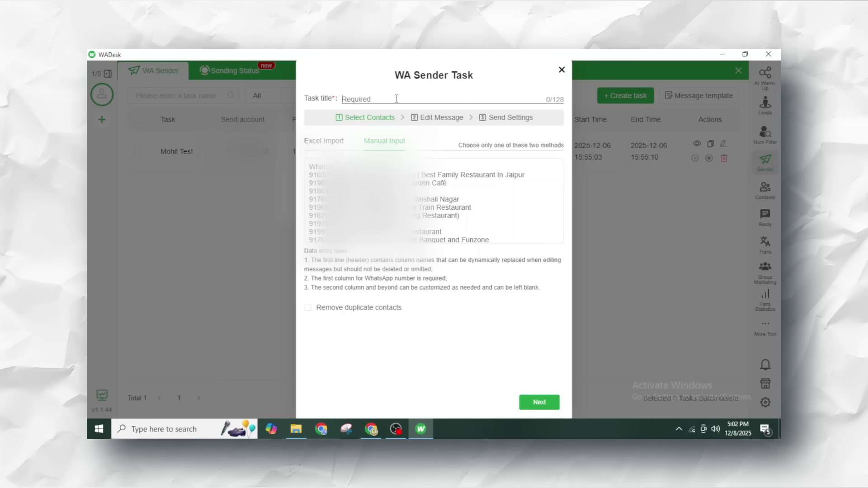
pyautogui.click(396, 98)
pyautogui.write('T')
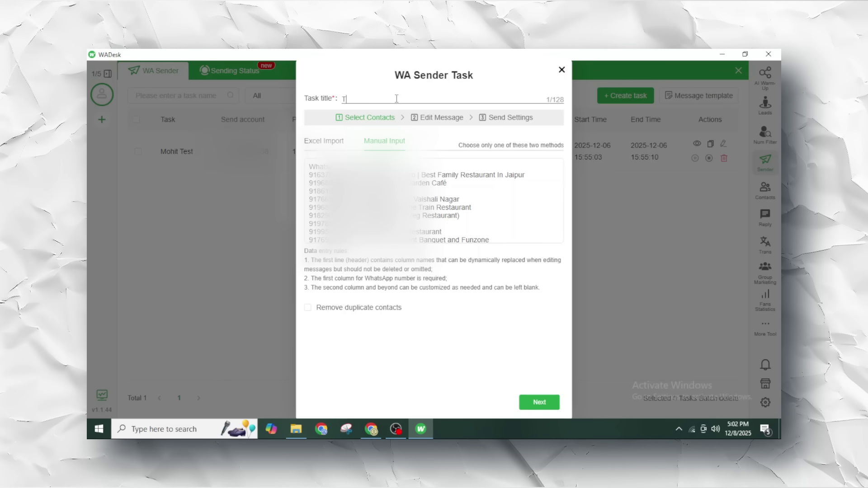
pyautogui.write('esting Ser')
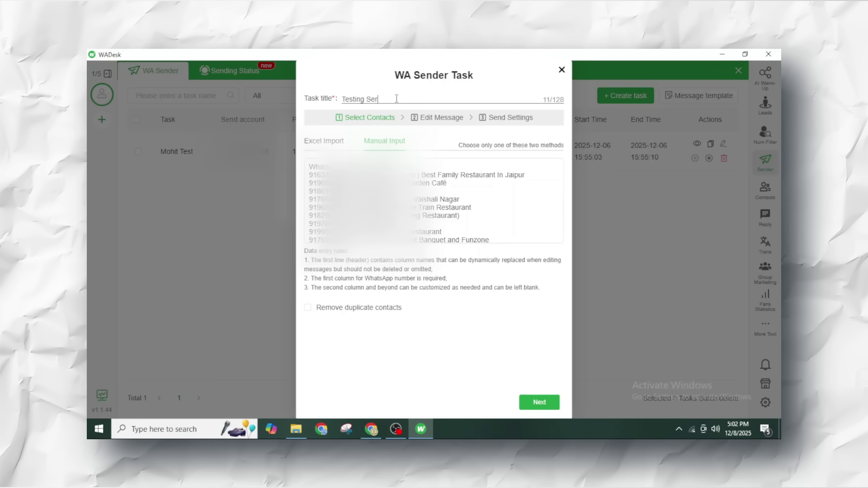
pyautogui.write('vice Pitch')
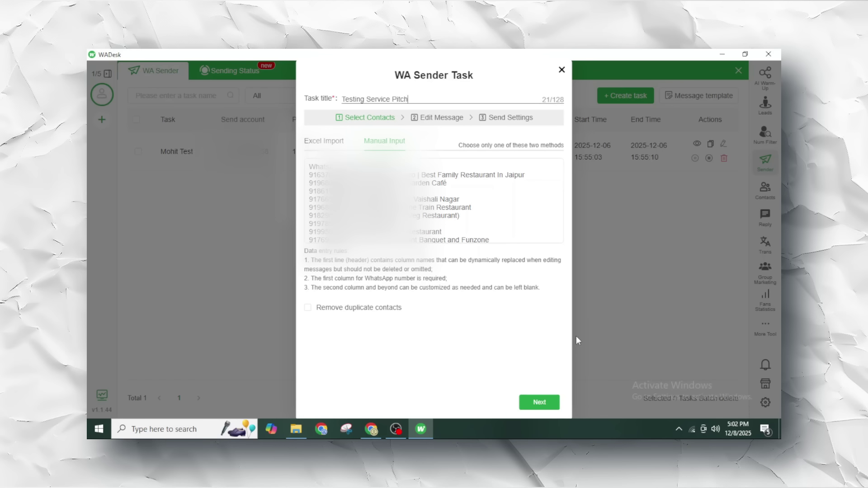
pyautogui.click(539, 402)
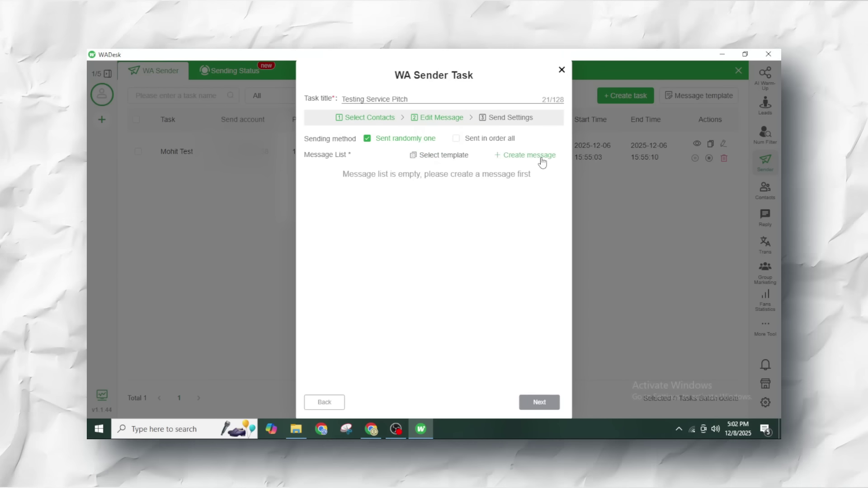
# - Create a new message named 'Graphic Designing', trimming the too-long name; the template list is empty
pyautogui.click(541, 159)
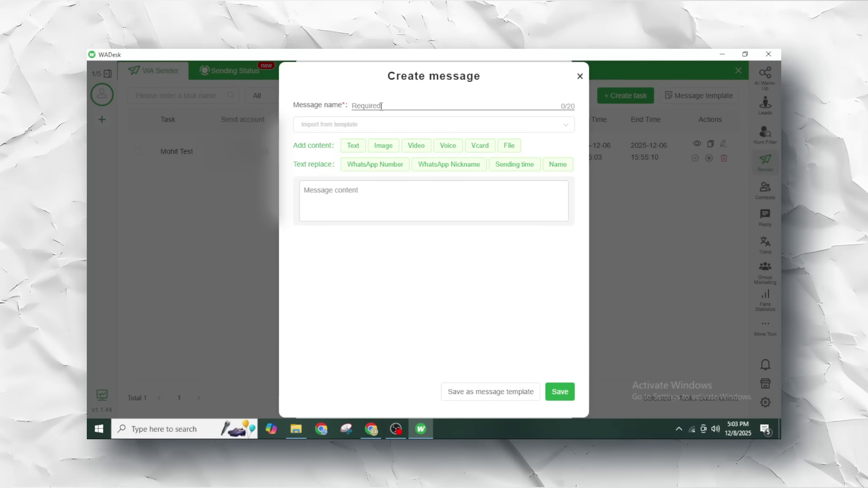
pyautogui.write('Graphic Designi')
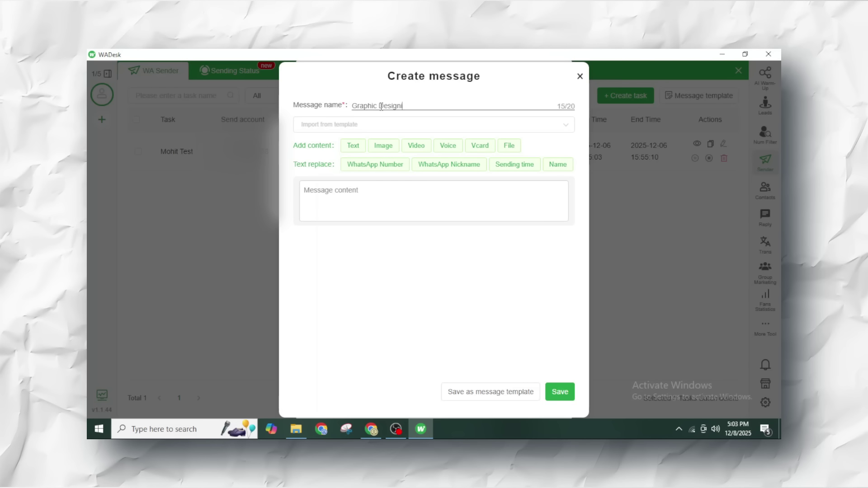
pyautogui.write('ng Se')
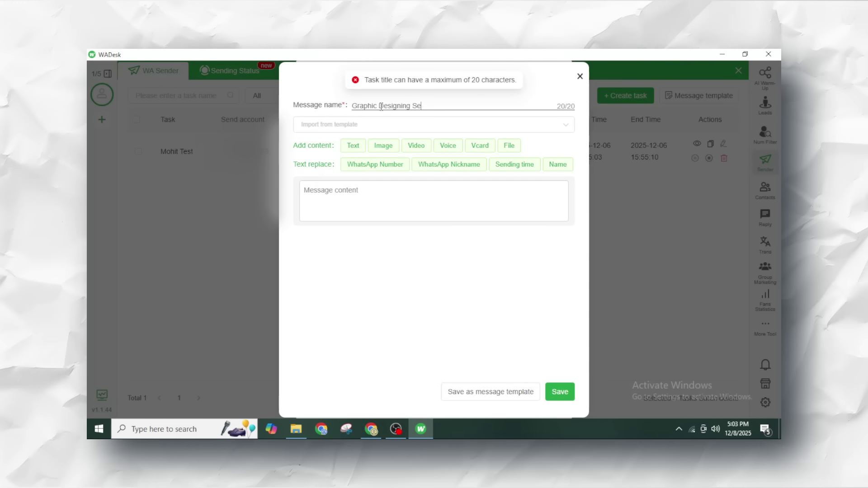
pyautogui.click(414, 105)
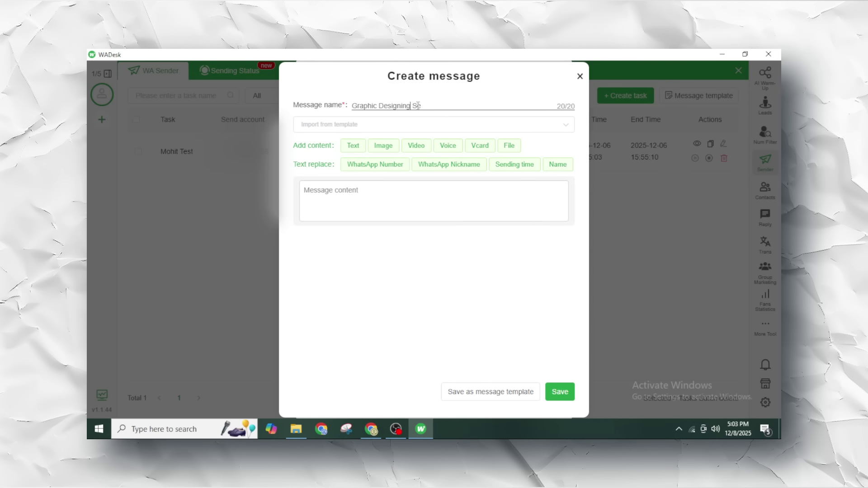
pyautogui.moveTo(414, 106); pyautogui.dragTo(426, 106)
pyautogui.press('BackSpace')
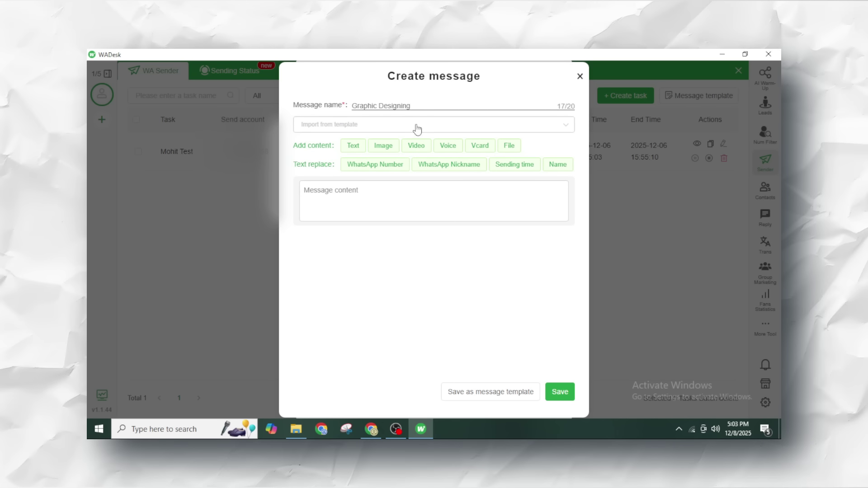
pyautogui.click(416, 130)
pyautogui.click(477, 121)
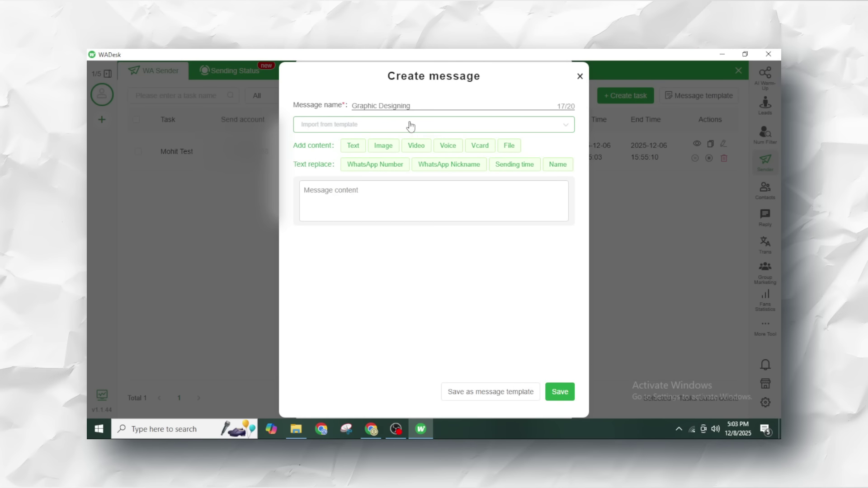
# - Write 'Hi {{WhatsApp Nickname}}', the graphic design pitch and a closing 'Sample Images' line
pyautogui.click(330, 199)
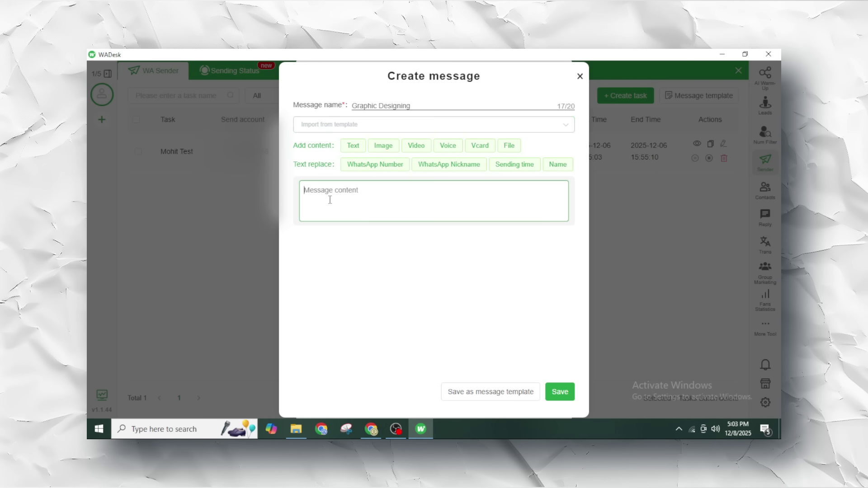
pyautogui.write('Hi')
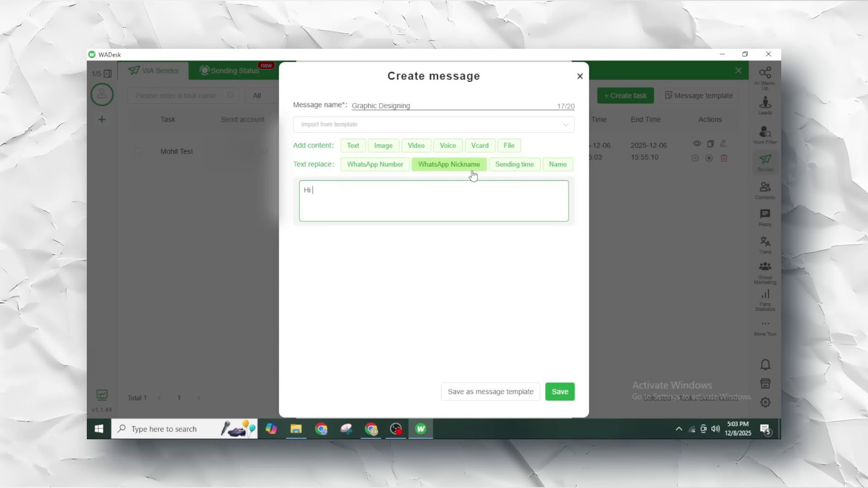
pyautogui.click(471, 174)
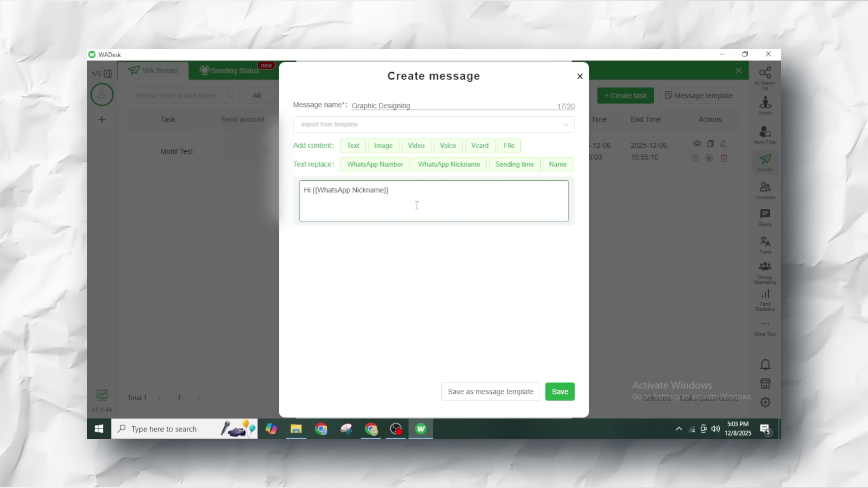
pyautogui.moveTo(392, 191); pyautogui.dragTo(308, 197)
pyautogui.click(370, 204)
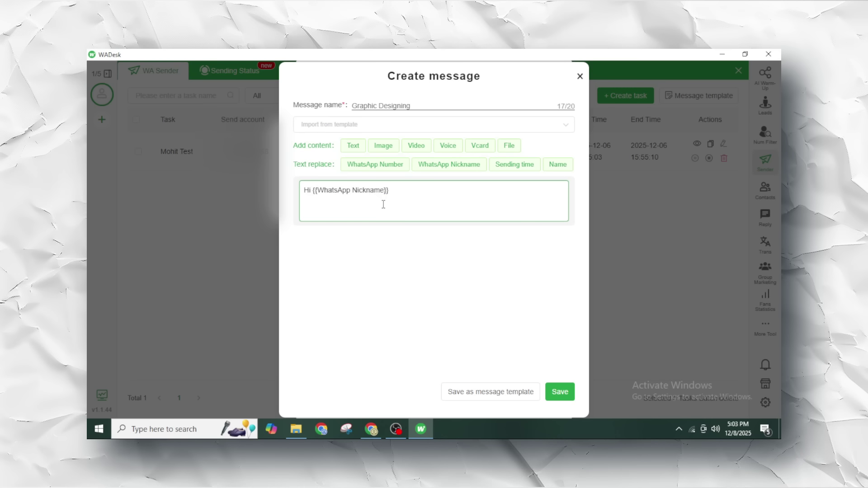
pyautogui.click(392, 189)
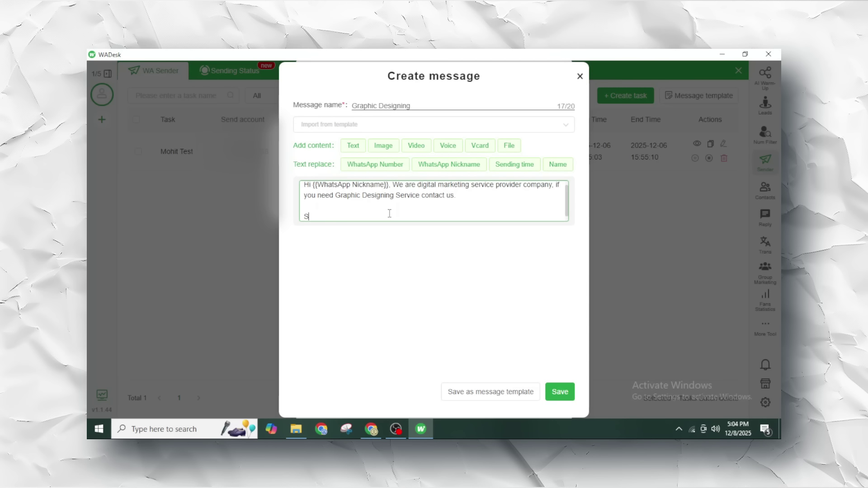
pyautogui.write('ample ')
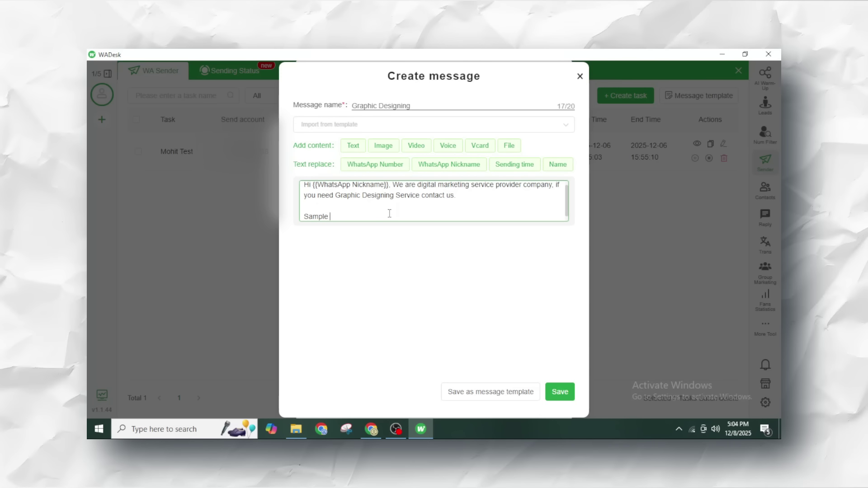
pyautogui.write('Images')
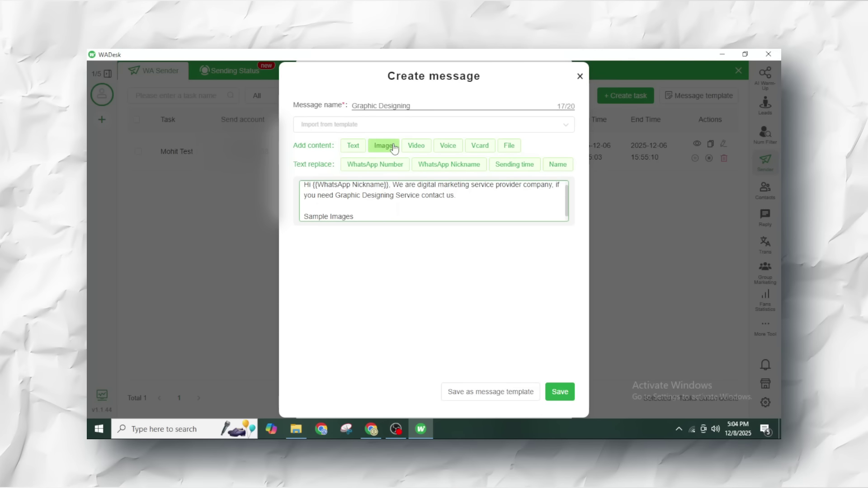
pyautogui.scroll(1, 422, 208)
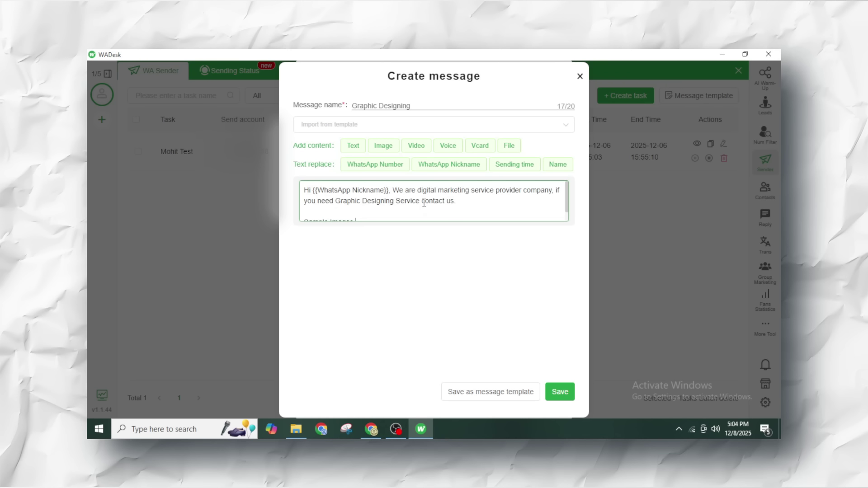
pyautogui.scroll(-1, 420, 209)
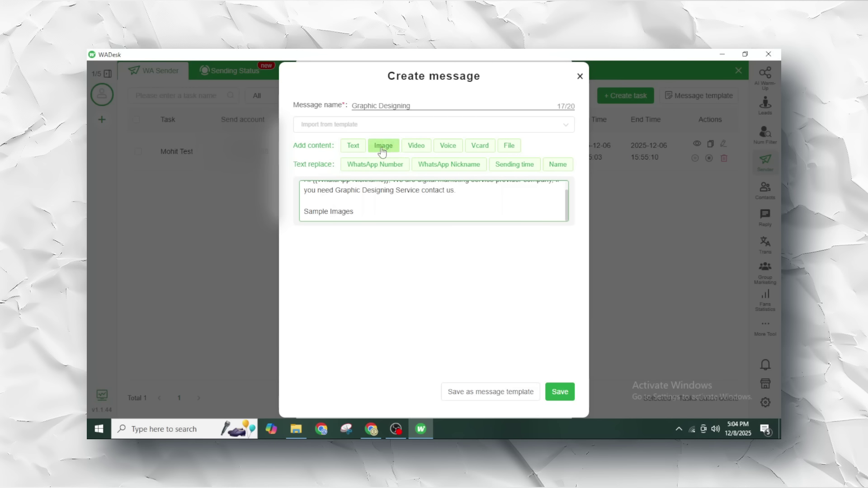
# - Attach a sample image to the Graphic Designing message and save it to the task
pyautogui.click(383, 147)
pyautogui.doubleClick(266, 226)
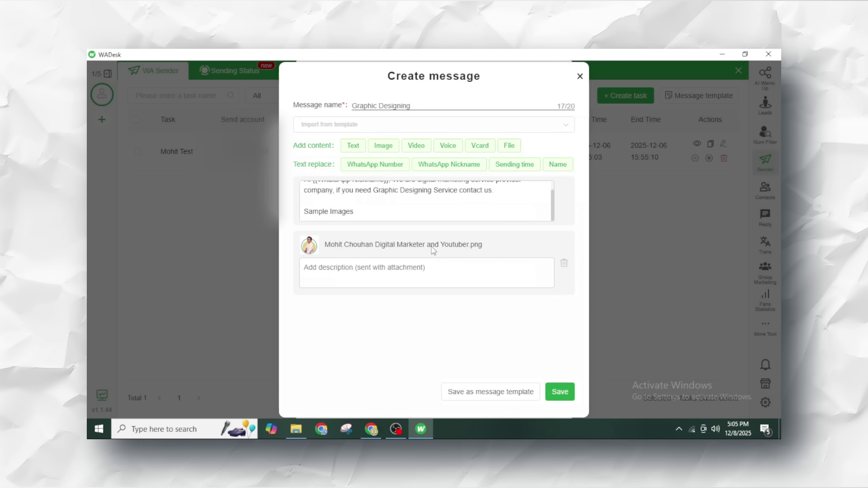
pyautogui.scroll(1, 414, 212)
pyautogui.scroll(-1, 414, 212)
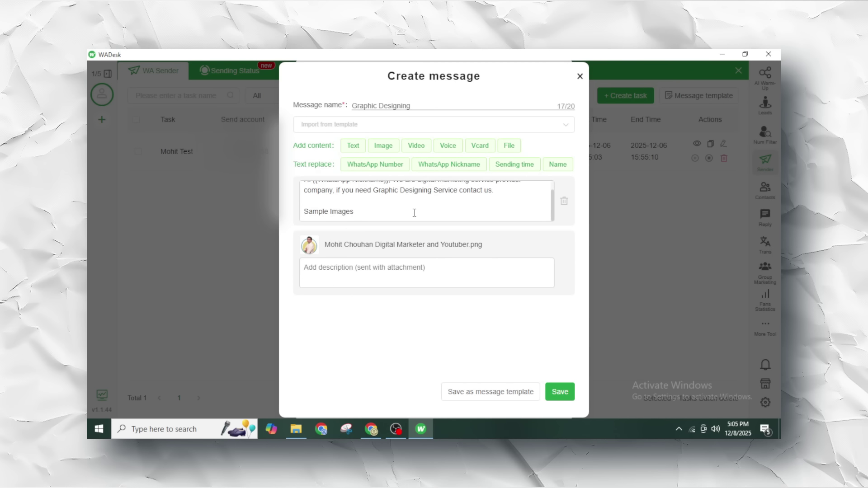
pyautogui.scroll(1, 413, 212)
pyautogui.click(357, 270)
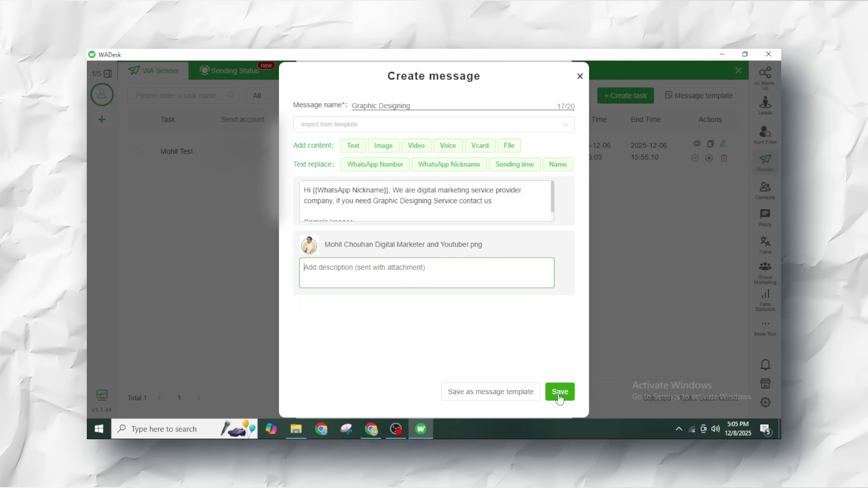
pyautogui.click(559, 392)
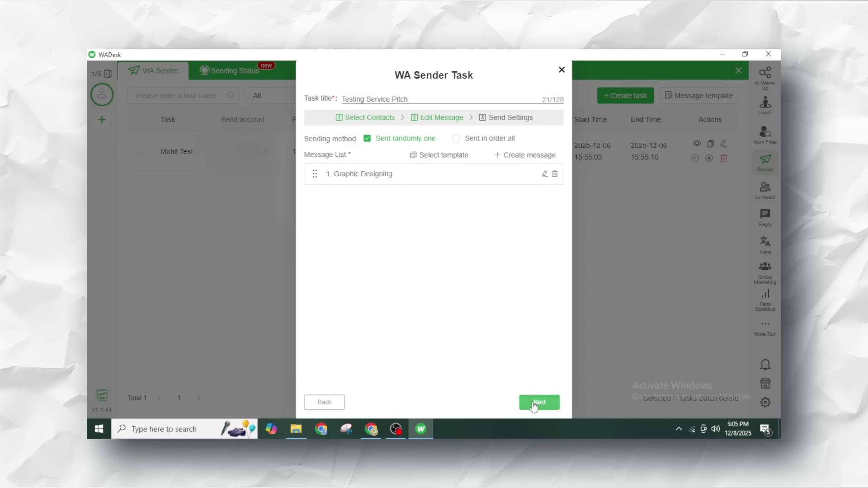
pyautogui.click(534, 399)
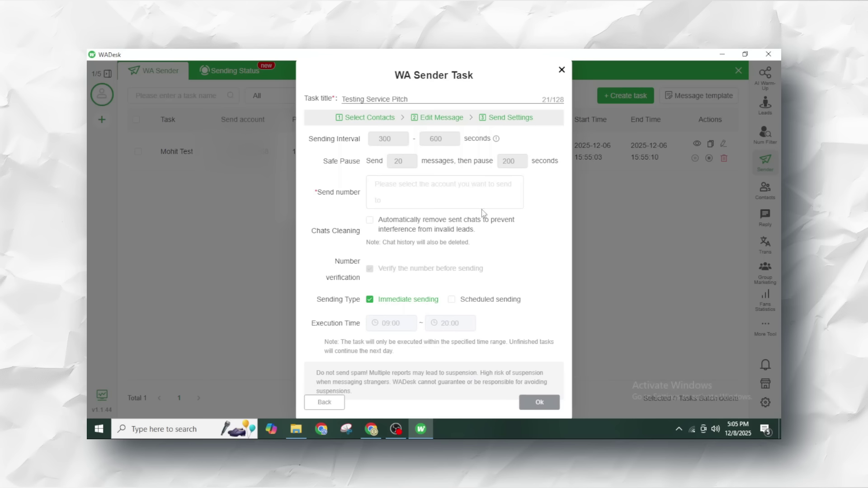
# - Turn on scheduled sending and select the only available sending account
pyautogui.click(451, 300)
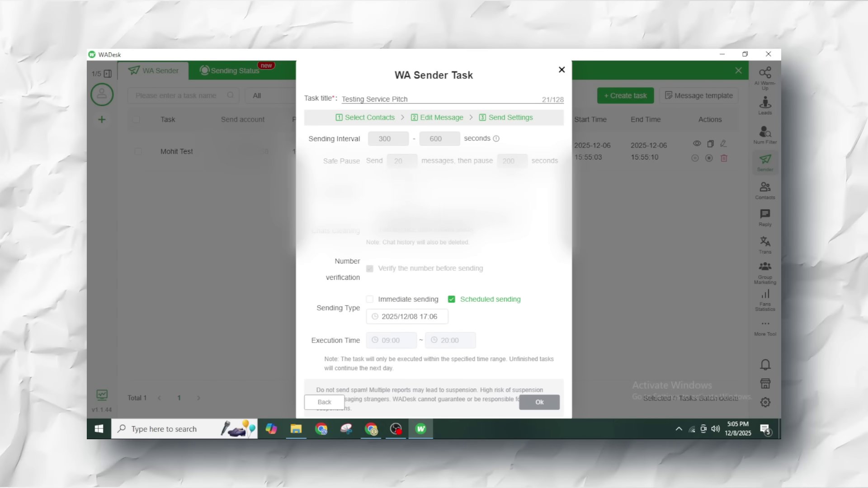
pyautogui.click(392, 191)
pyautogui.click(358, 226)
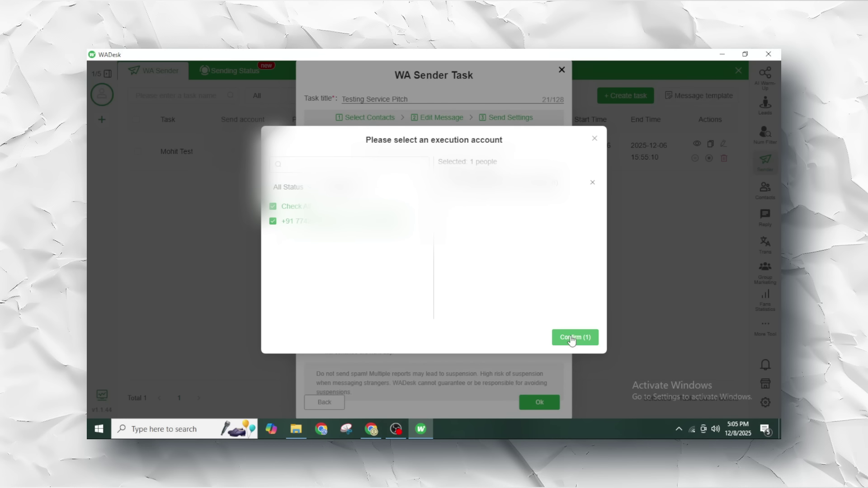
pyautogui.click(571, 339)
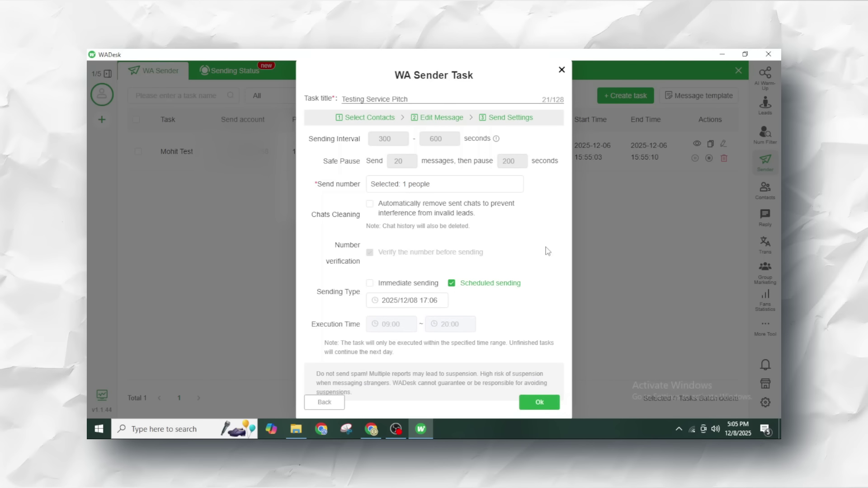
pyautogui.click(433, 301)
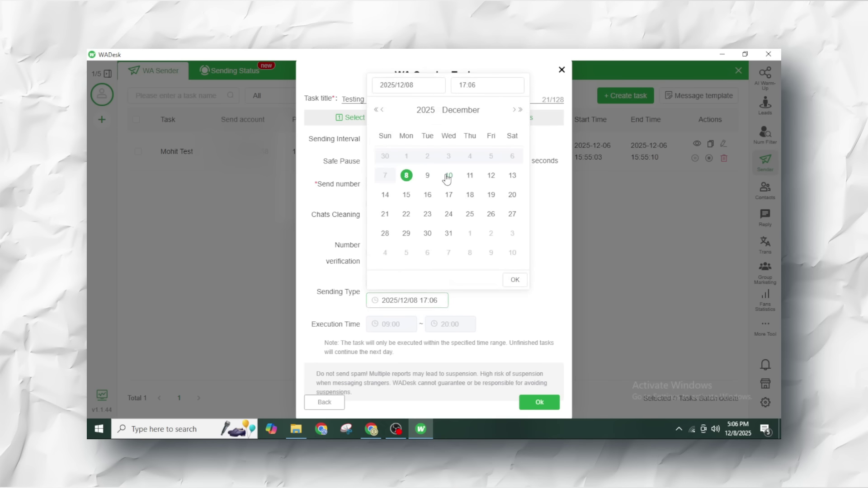
pyautogui.click(515, 279)
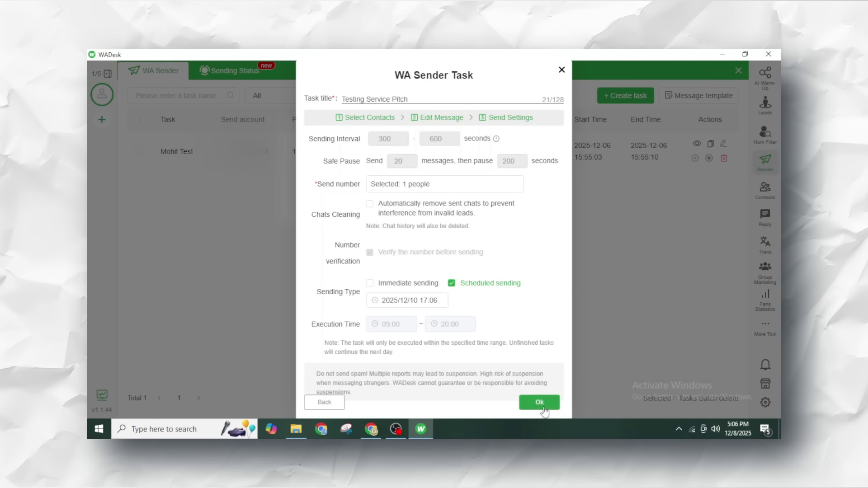
pyautogui.click(539, 401)
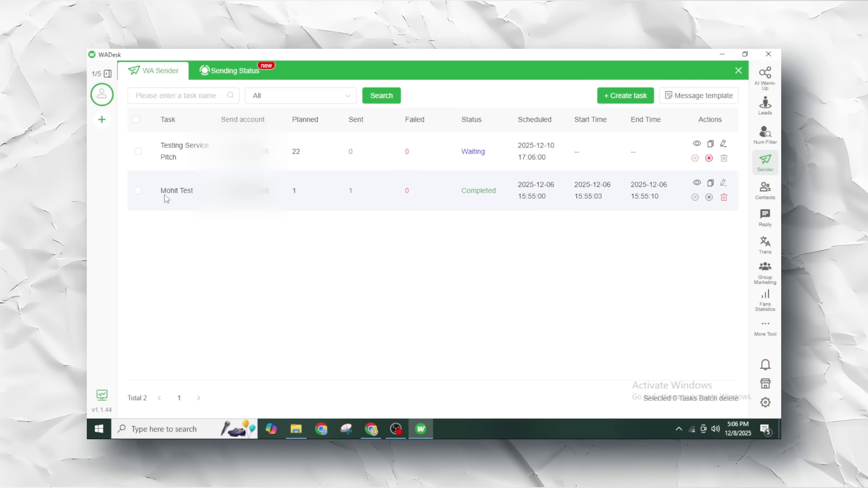
pyautogui.click(499, 194)
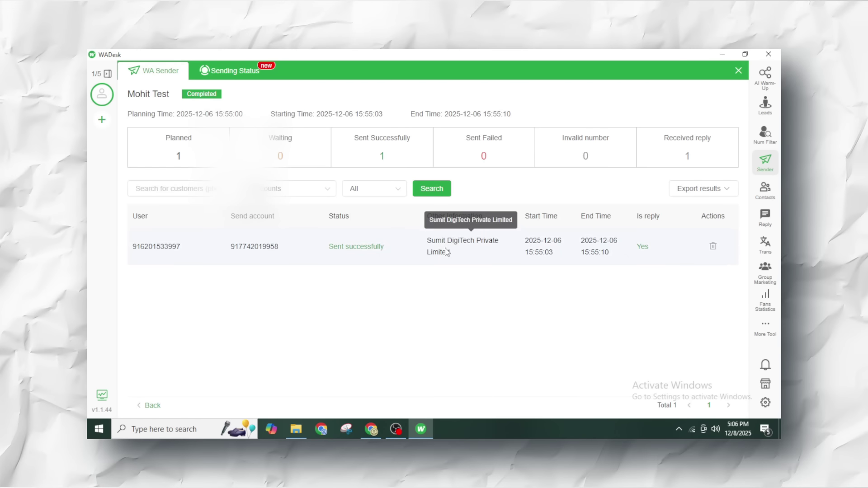
# - Back in the sender list, stop the Testing Service Pitch task and confirm deleting it
pyautogui.click(230, 75)
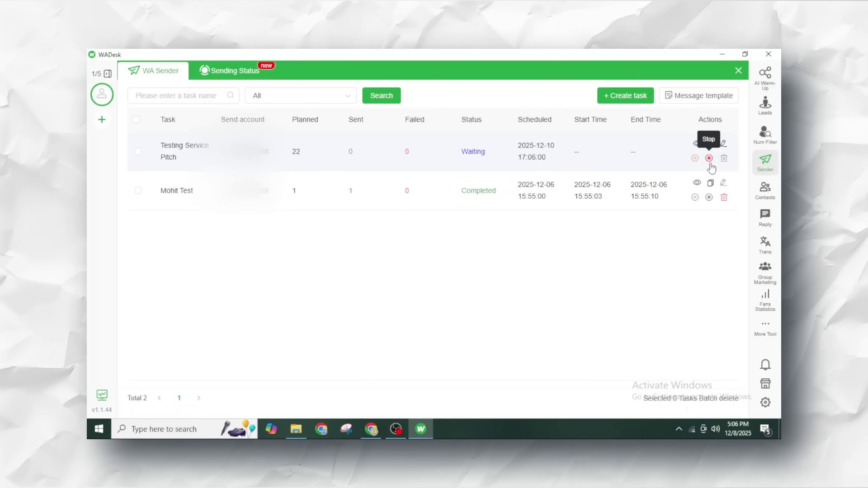
pyautogui.click(709, 158)
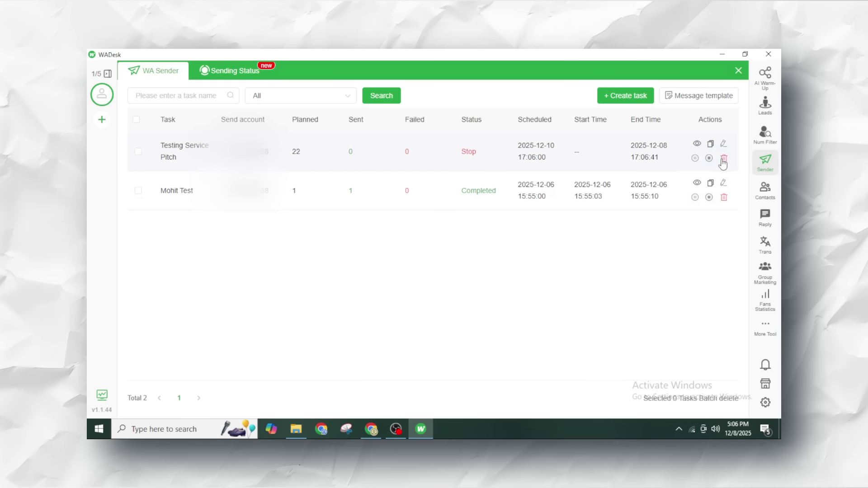
pyautogui.click(723, 159)
pyautogui.click(750, 190)
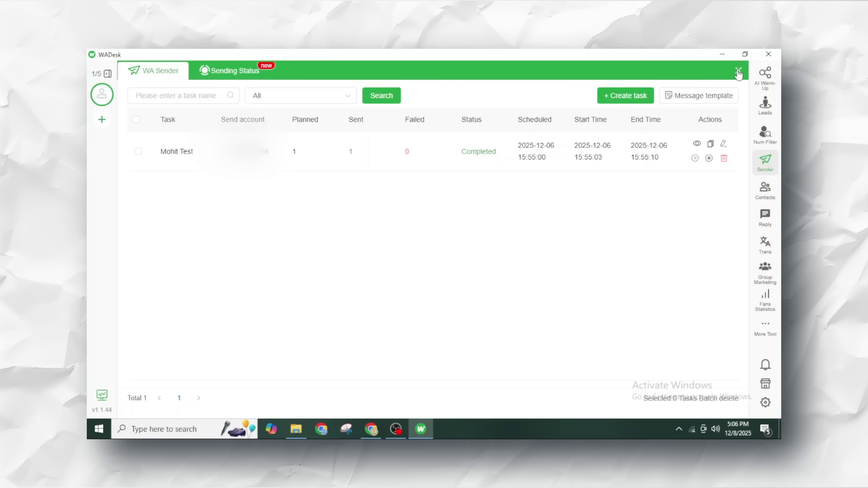
pyautogui.click(772, 142)
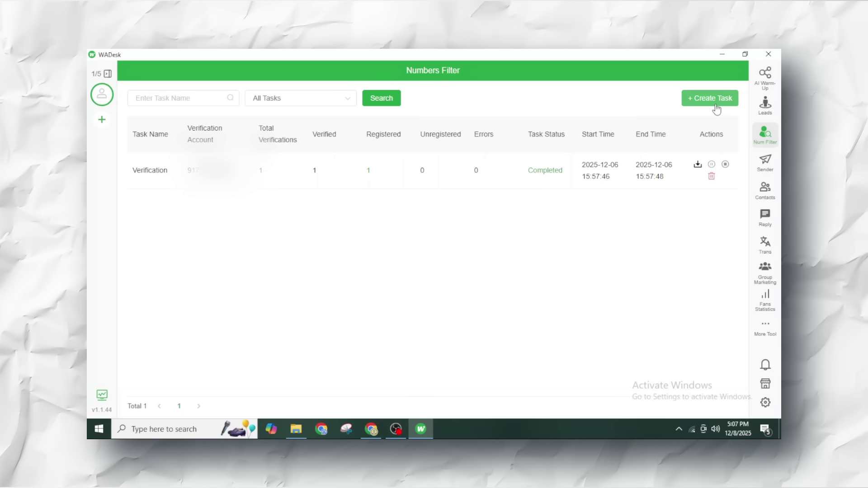
# - Open and discard a new verification task, view the Verification results, then show the contacts list
pyautogui.click(716, 105)
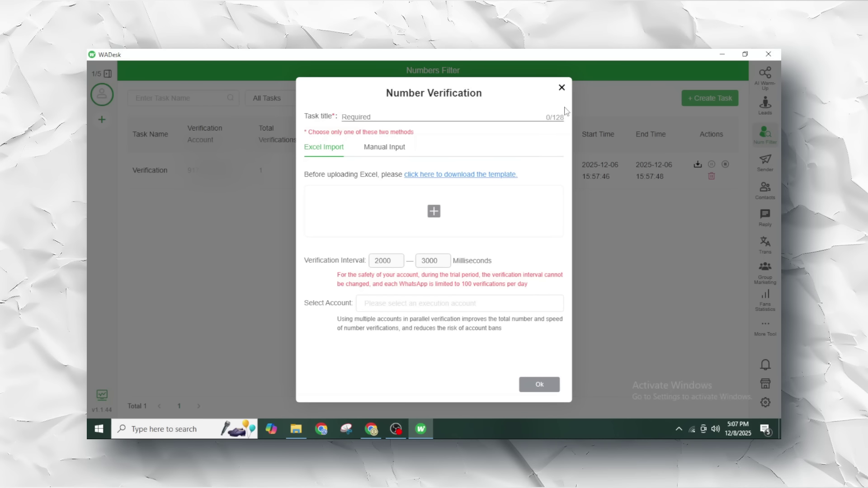
pyautogui.click(561, 88)
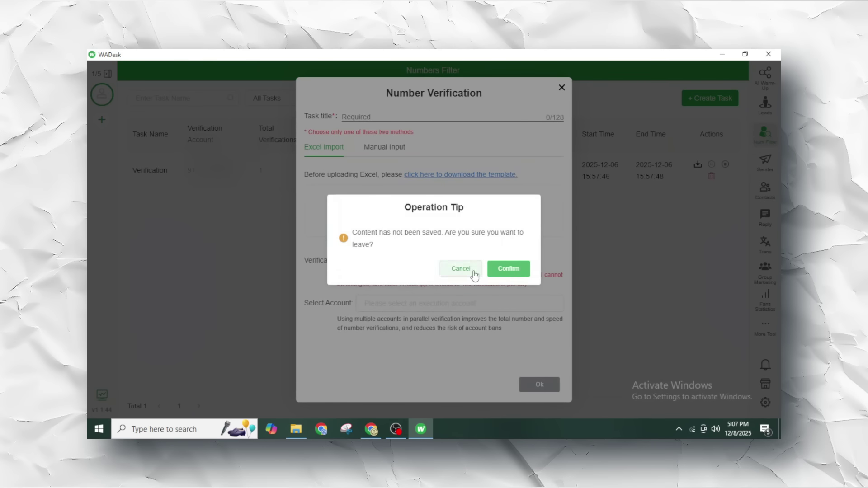
pyautogui.click(515, 272)
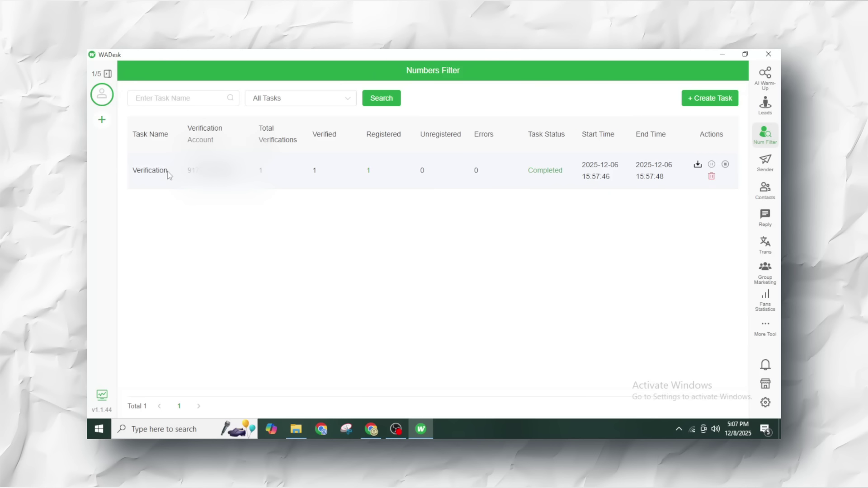
pyautogui.click(139, 176)
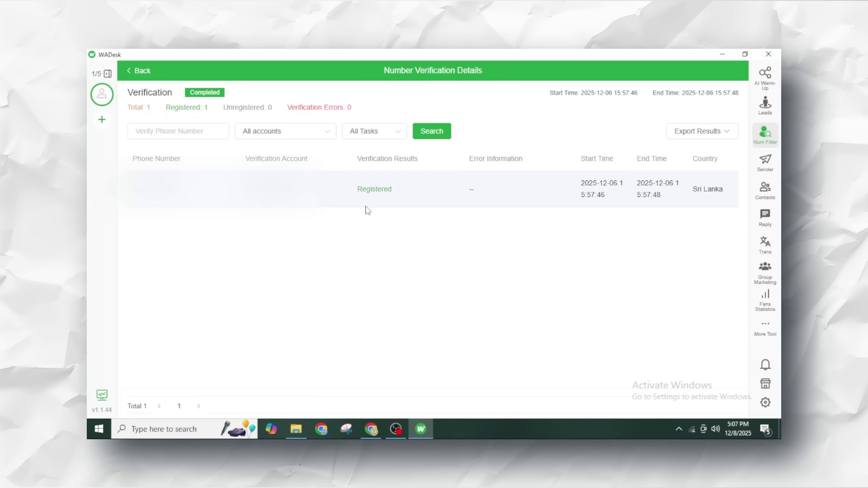
pyautogui.click(770, 187)
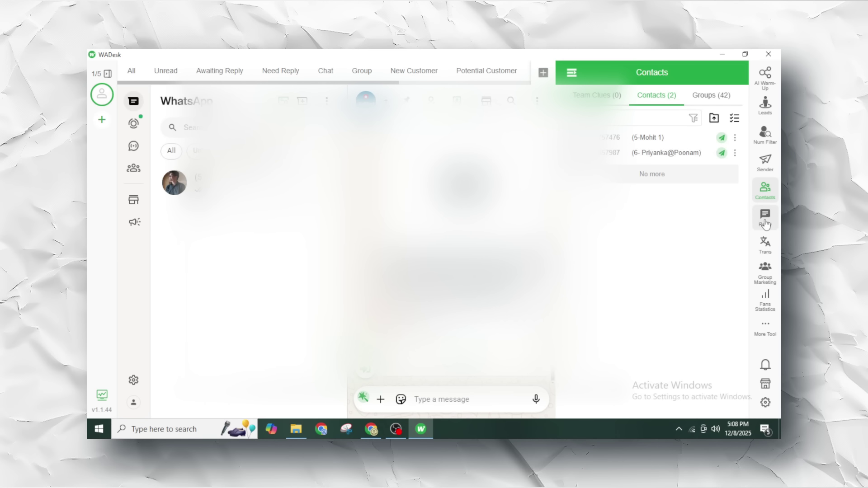
# - Show the quick reply panel, then the translation settings panel
pyautogui.click(765, 224)
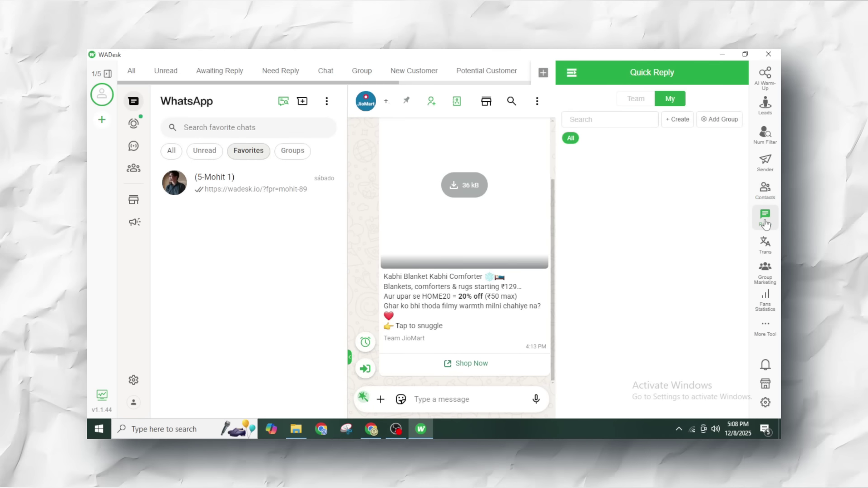
pyautogui.click(769, 254)
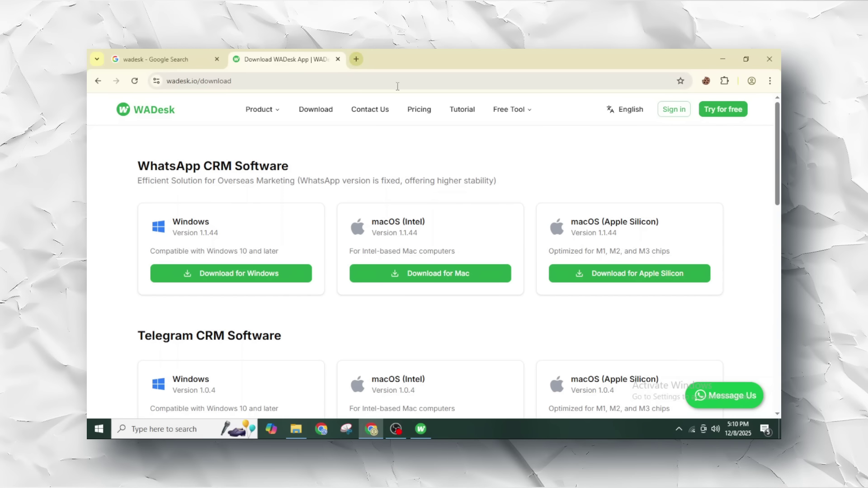
# - Open the pricing page and highlight the free plan's 100-result GMap Leads limit
pyautogui.click(414, 113)
pyautogui.scroll(-2, 175, 287)
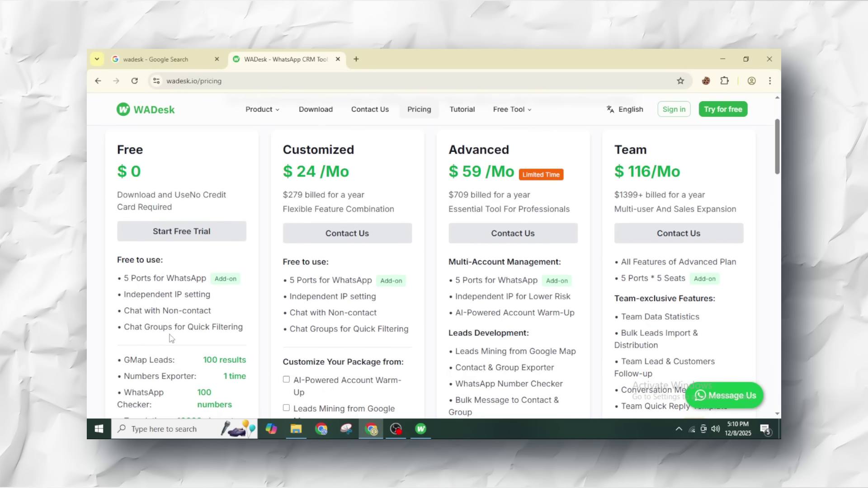
pyautogui.scroll(-2, 181, 330)
pyautogui.moveTo(203, 258); pyautogui.dragTo(245, 258)
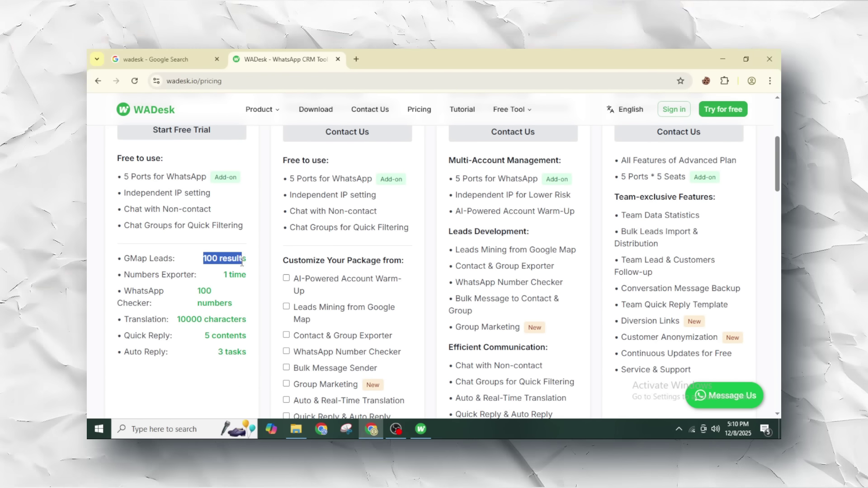
pyautogui.scroll(3, 242, 264)
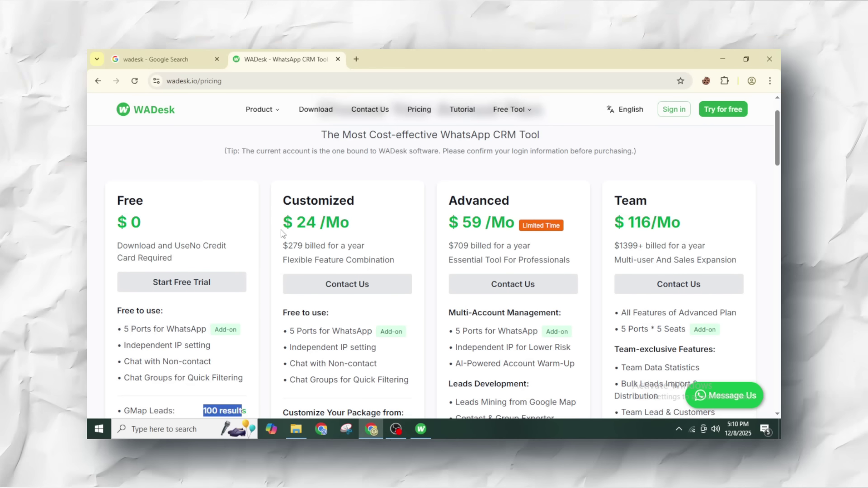
# - Highlight the Customized plan's $24/Mo price and expand the Free Tool list
pyautogui.moveTo(278, 230); pyautogui.dragTo(351, 226)
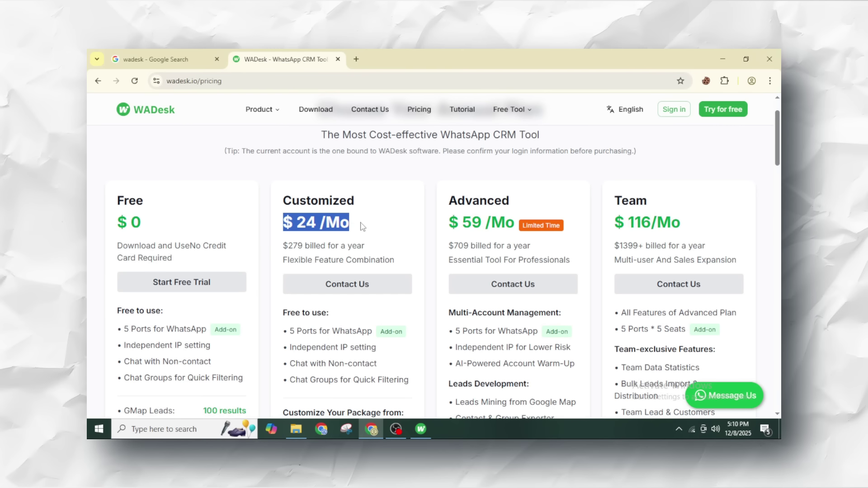
pyautogui.scroll(-2, 384, 226)
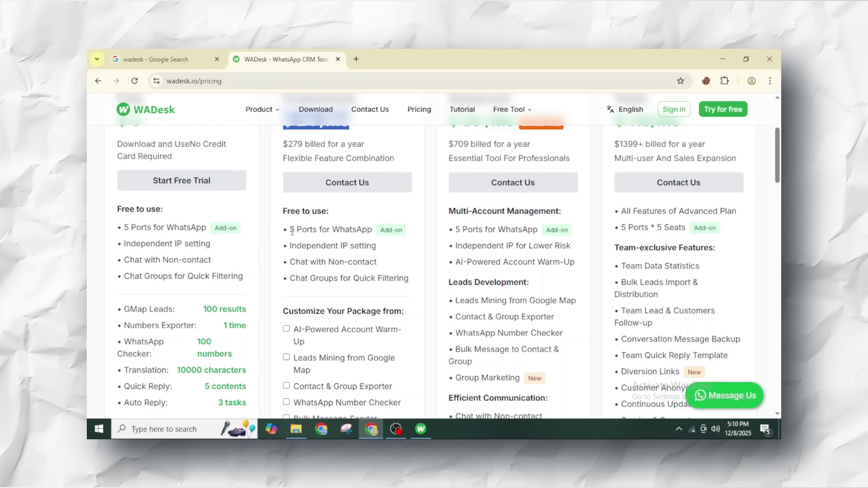
pyautogui.scroll(-2, 330, 330)
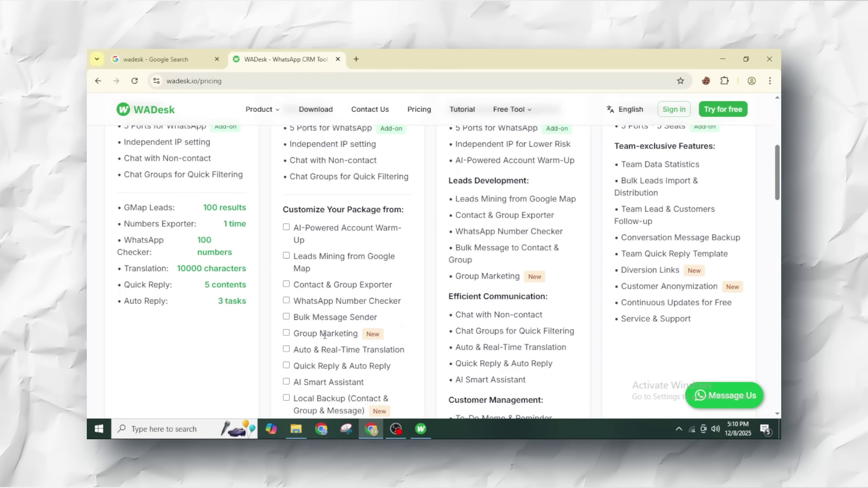
pyautogui.scroll(5, 339, 248)
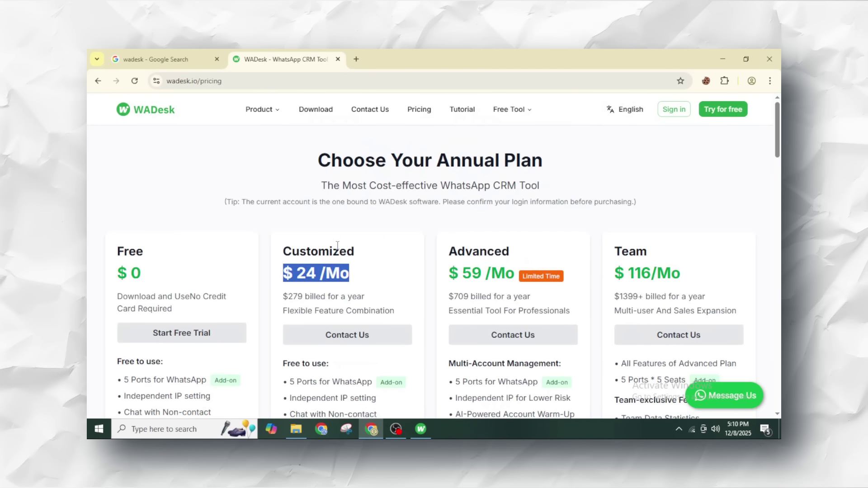
pyautogui.moveTo(516, 111)
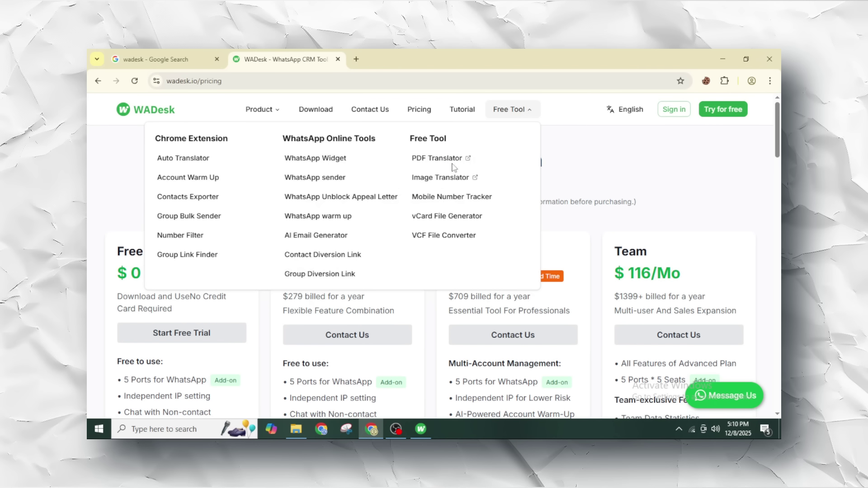